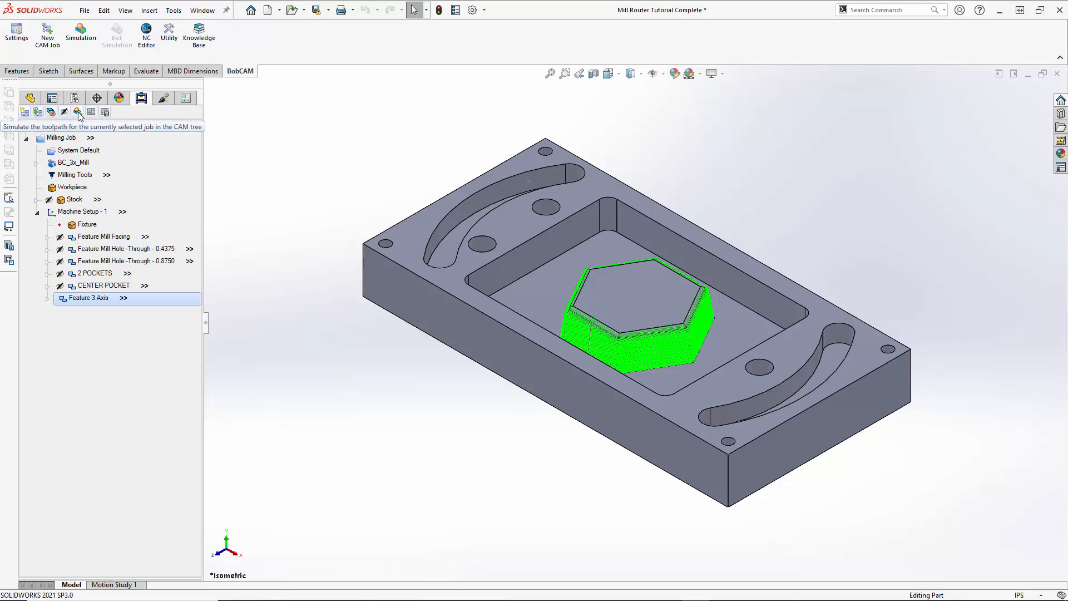
# Launch the simulation of the Milling Job and set its focus to Workpiece / Stock
pyautogui.rightClick(65, 140)
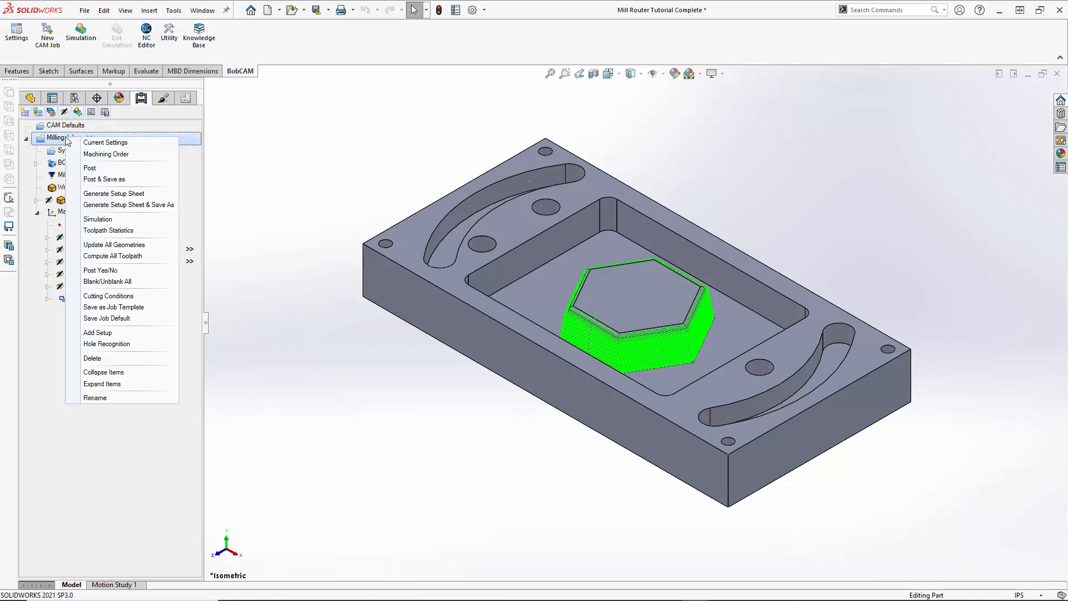
pyautogui.click(97, 219)
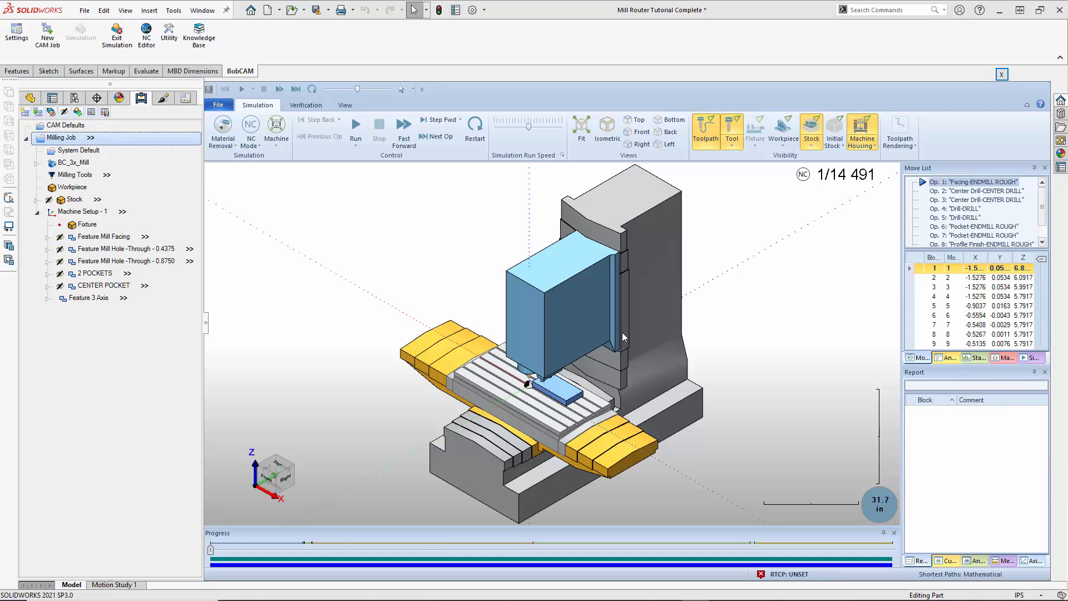
pyautogui.click(276, 145)
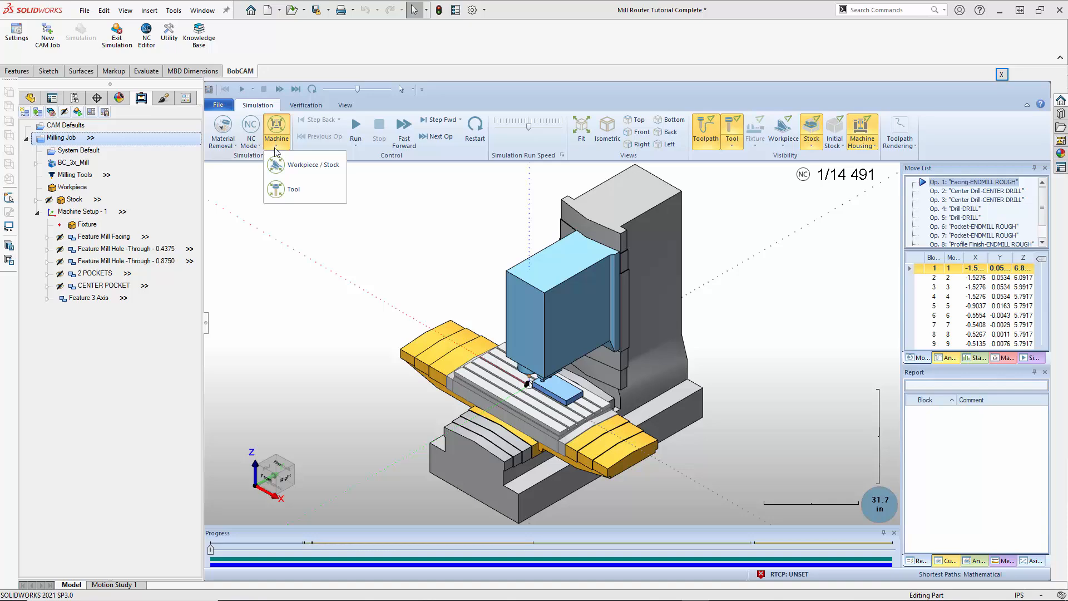
pyautogui.click(278, 166)
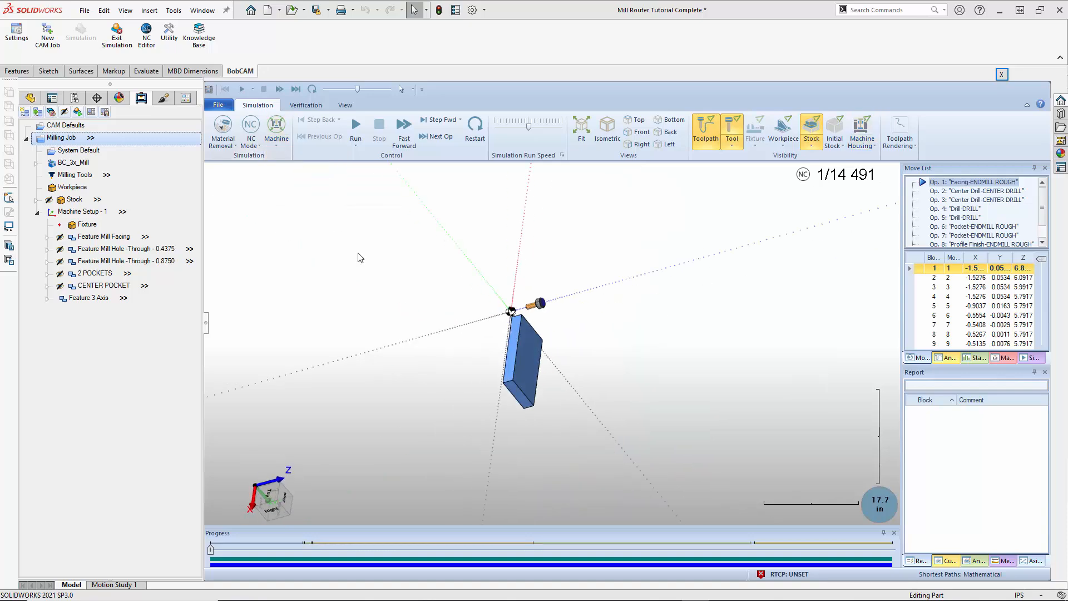
# Orient the simulation view so the stock lies flat with Z up, and fit it to the viewport
pyautogui.moveTo(505, 276); pyautogui.dragTo(502, 380, button='middle')
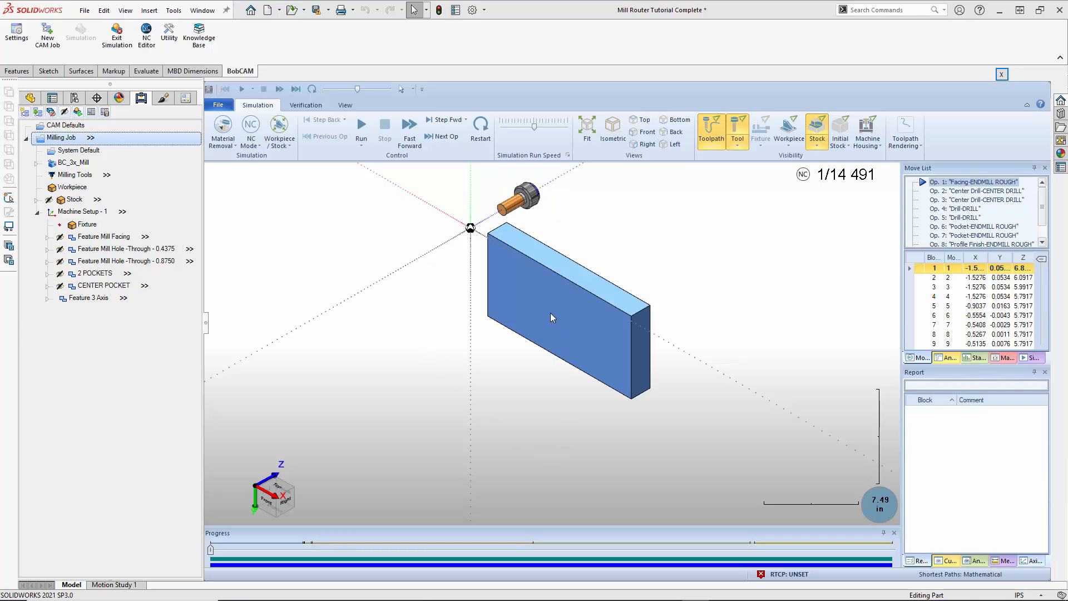
pyautogui.moveTo(545, 315); pyautogui.dragTo(555, 357, button='middle')
pyautogui.scroll(-2, 528, 362)
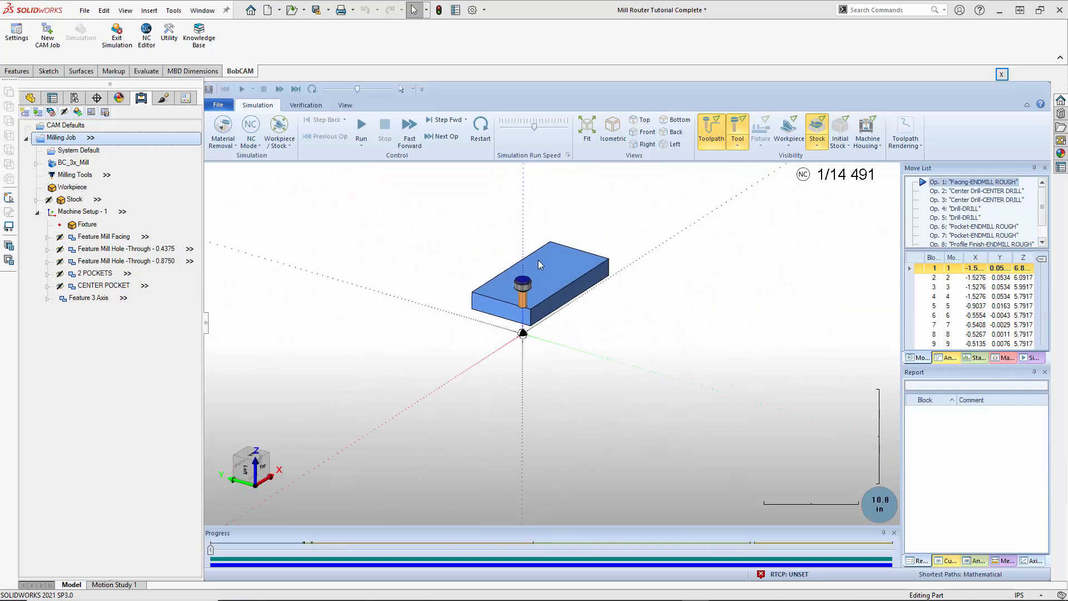
pyautogui.scroll(1, 538, 259)
pyautogui.click(588, 131)
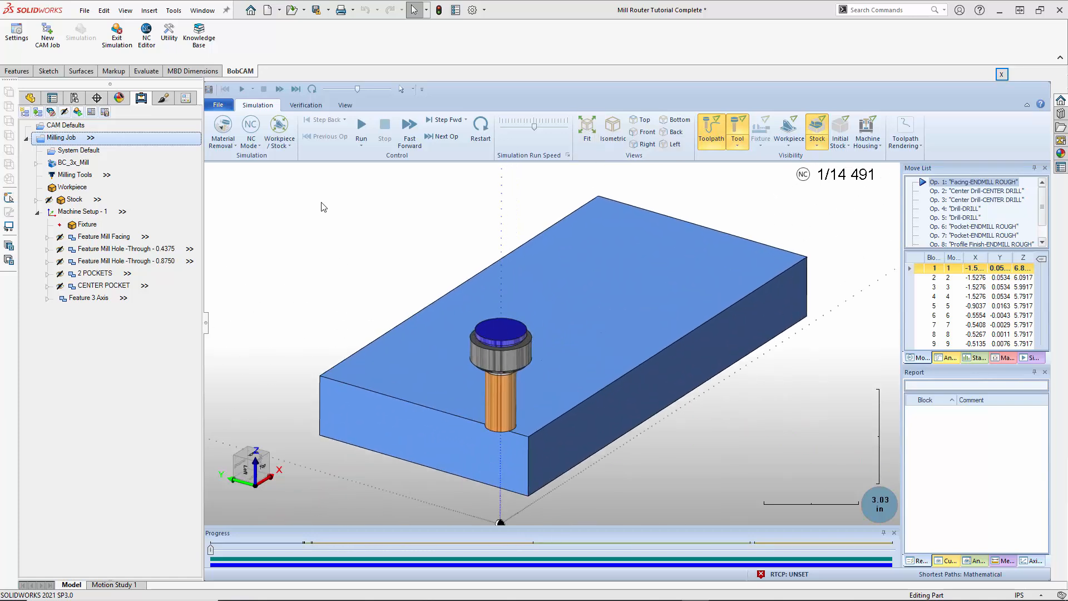
# Switch the simulation type to Backplot and back to Material Removal
pyautogui.click(219, 148)
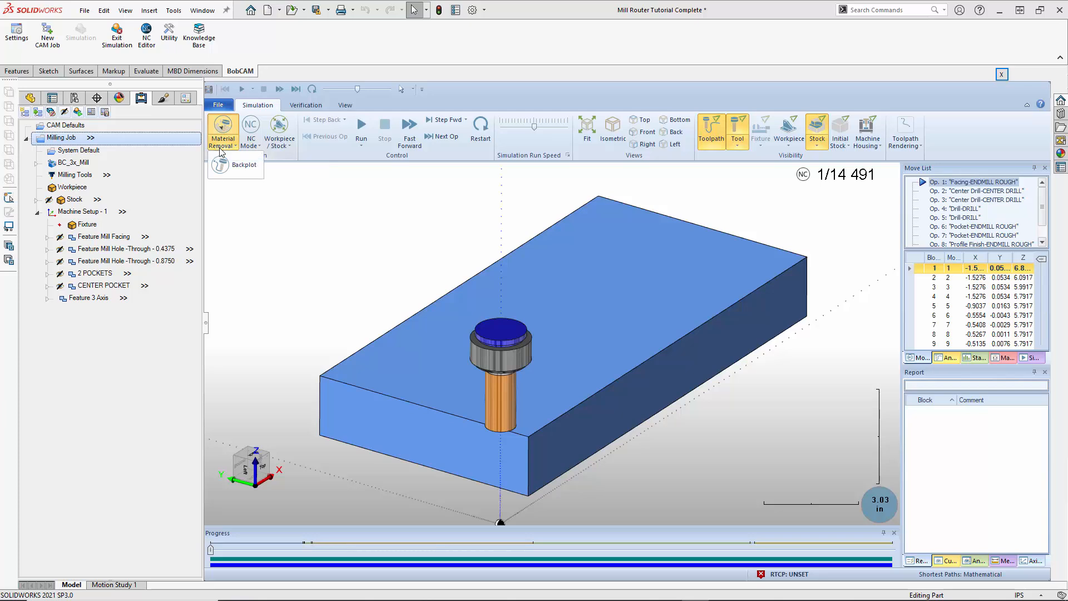
pyautogui.click(226, 162)
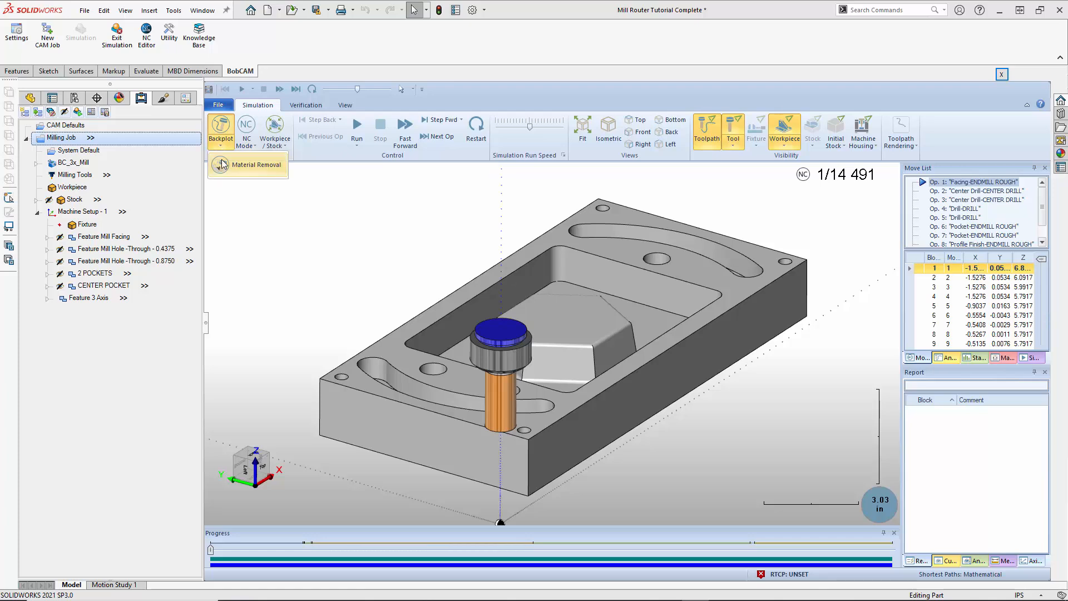
pyautogui.click(246, 218)
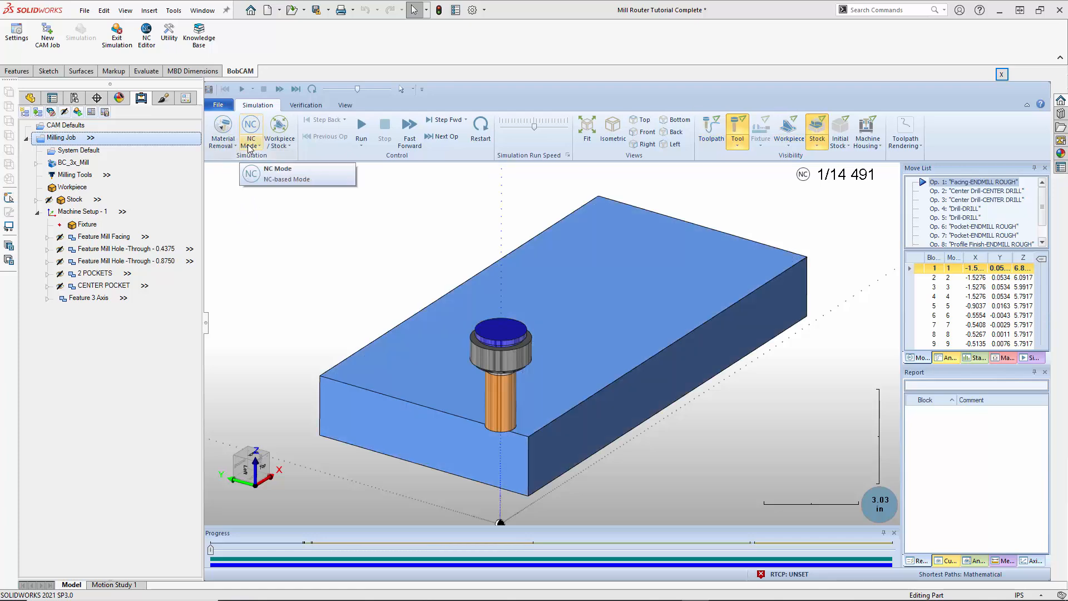
# Change the simulation from NC Mode to Length Mode, keeping the Workpiece / Stock focus
pyautogui.click(254, 146)
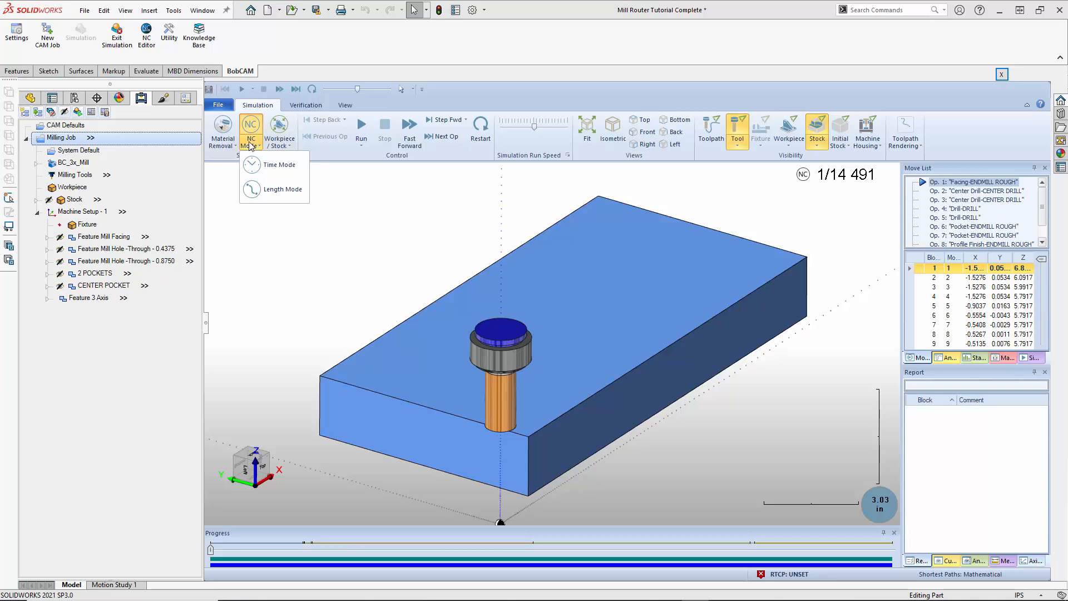
pyautogui.click(256, 190)
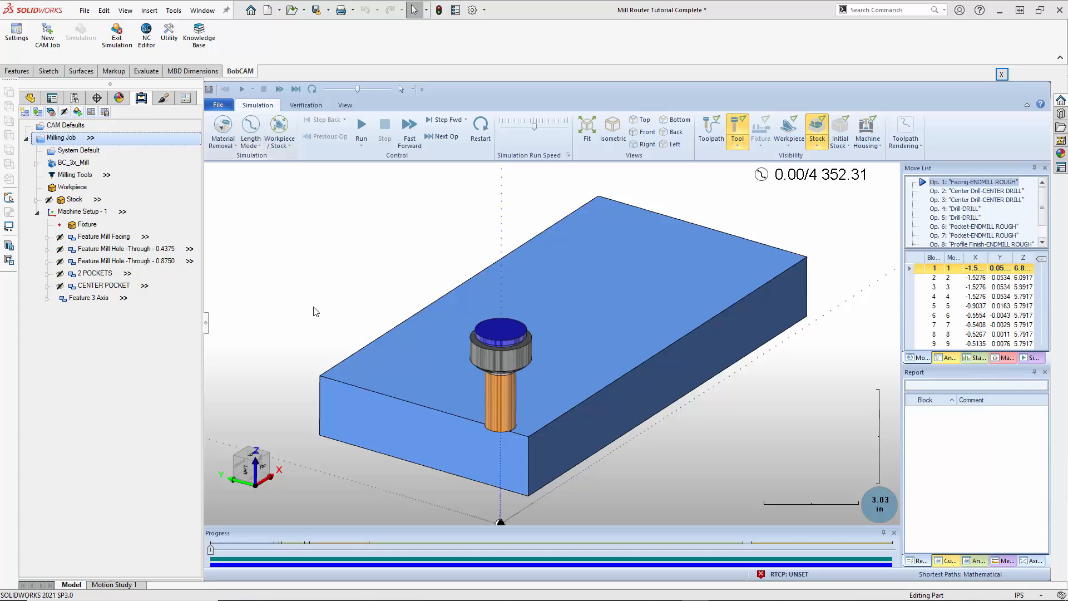
pyautogui.click(285, 148)
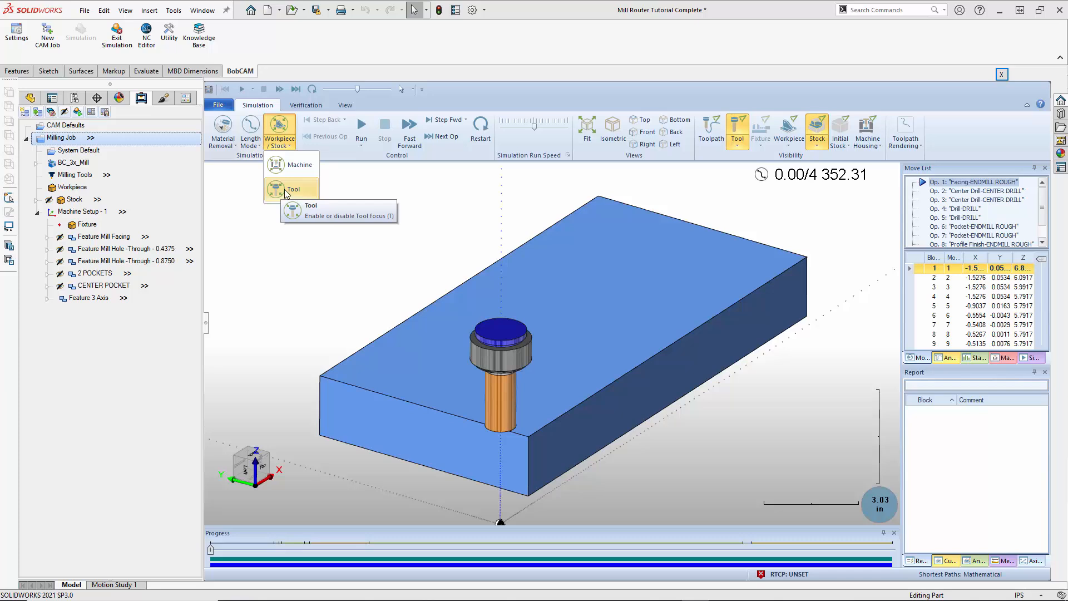
pyautogui.click(341, 181)
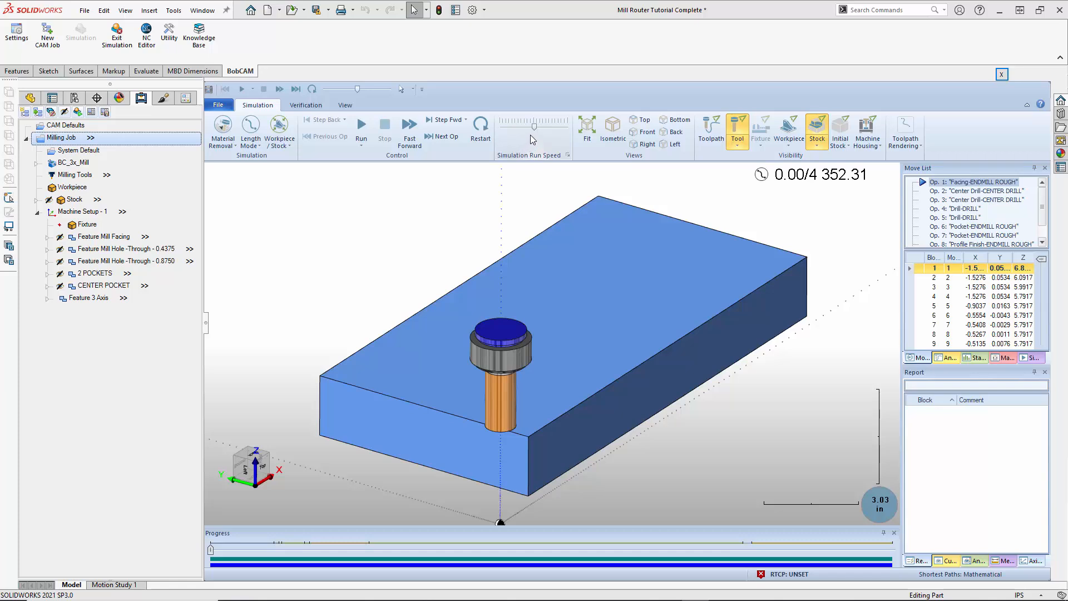
# Minimize the simulation ribbon and restore it, leaving the run speed as it is
pyautogui.moveTo(535, 128)
pyautogui.mouseDown()
pyautogui.moveTo(559, 128)
pyautogui.moveTo(513, 128)
pyautogui.moveTo(535, 128)
pyautogui.mouseUp()
pyautogui.click(1027, 105)
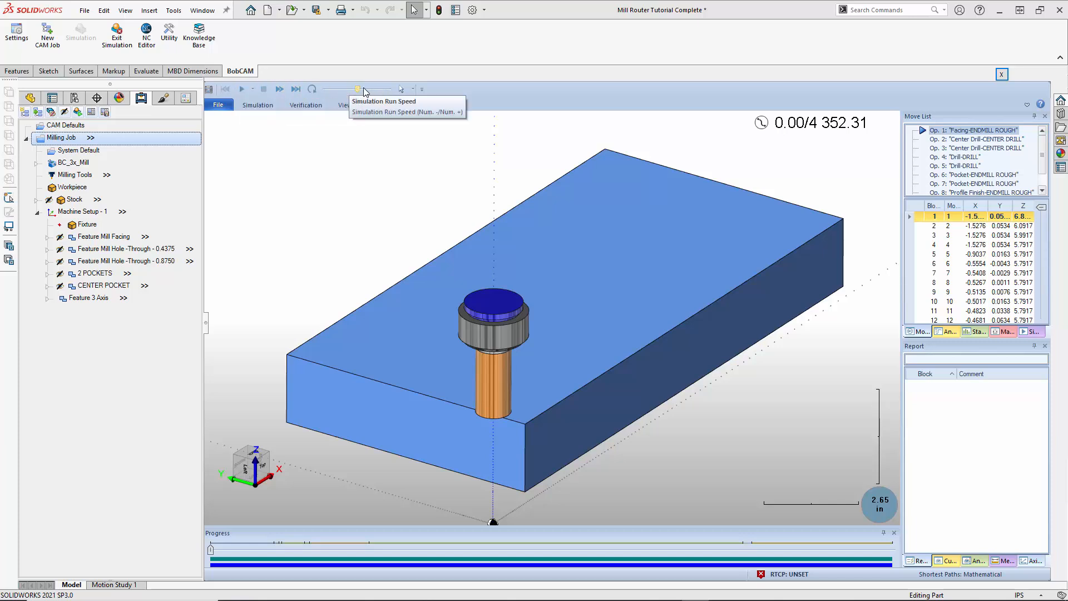
pyautogui.click(1026, 105)
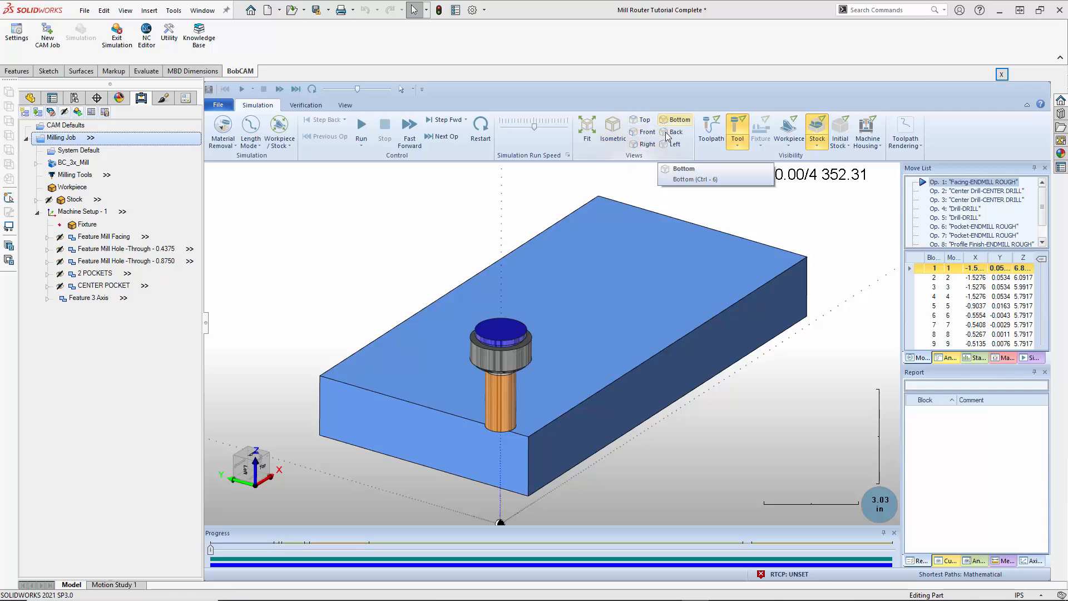
# Show the toolpath and turn off the Follow option in the toolpath rendering settings
pyautogui.click(707, 132)
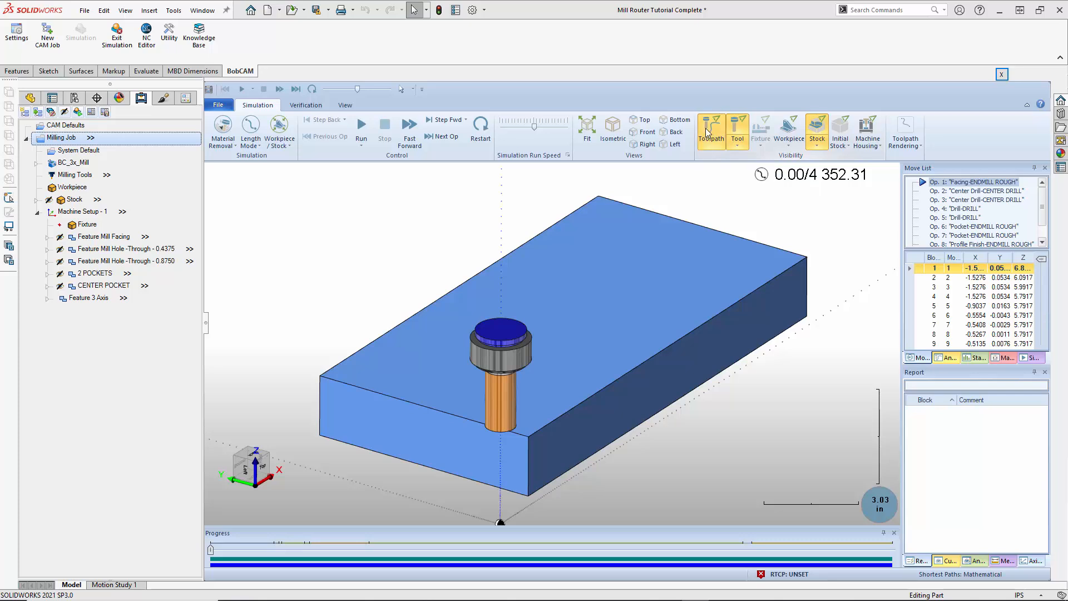
pyautogui.click(907, 144)
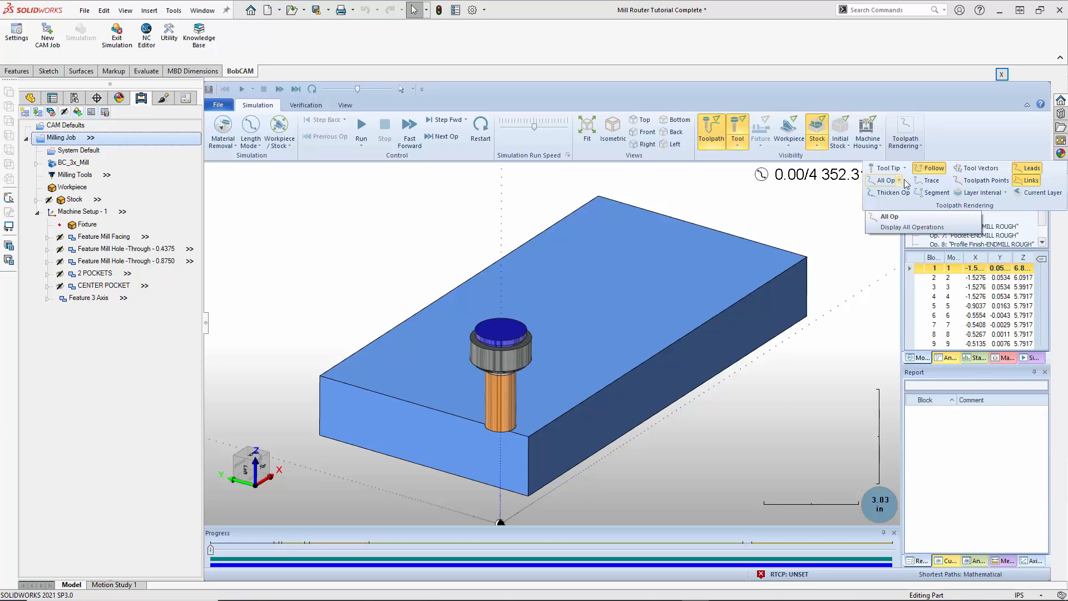
pyautogui.click(920, 170)
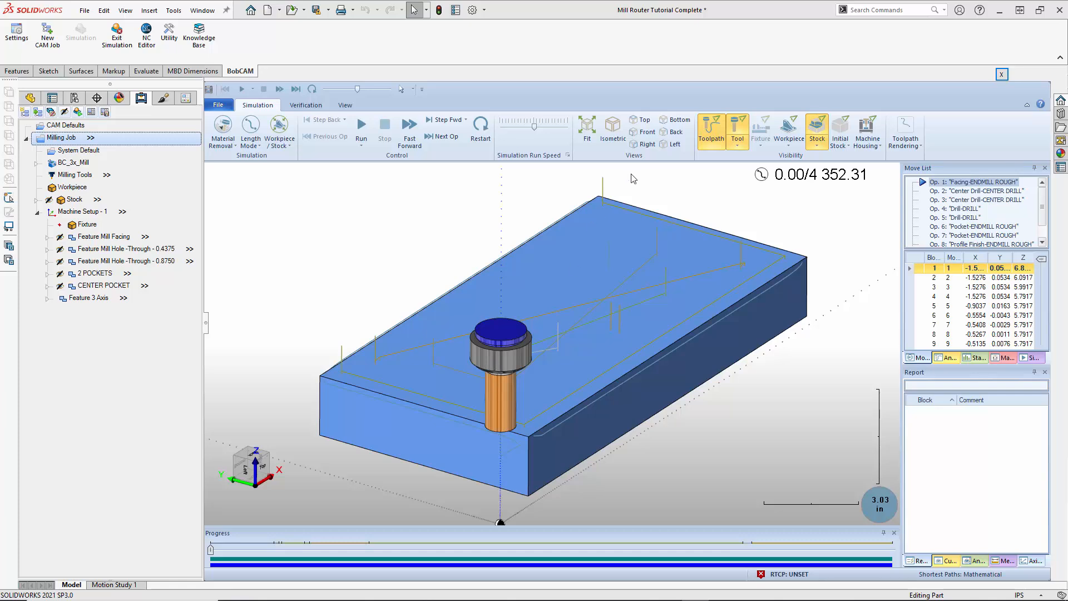
pyautogui.click(709, 130)
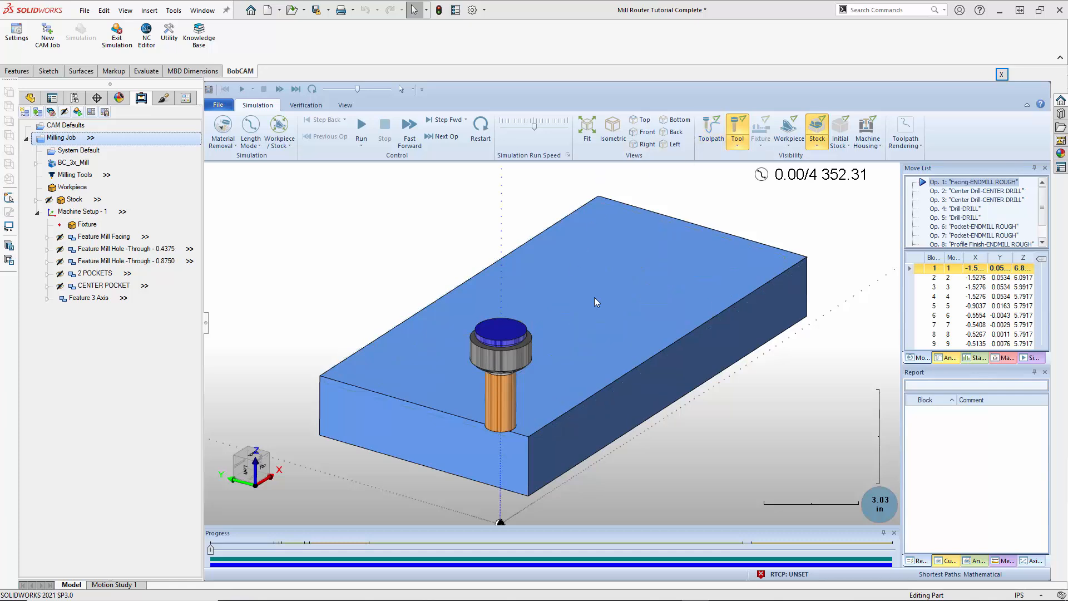
pyautogui.click(713, 134)
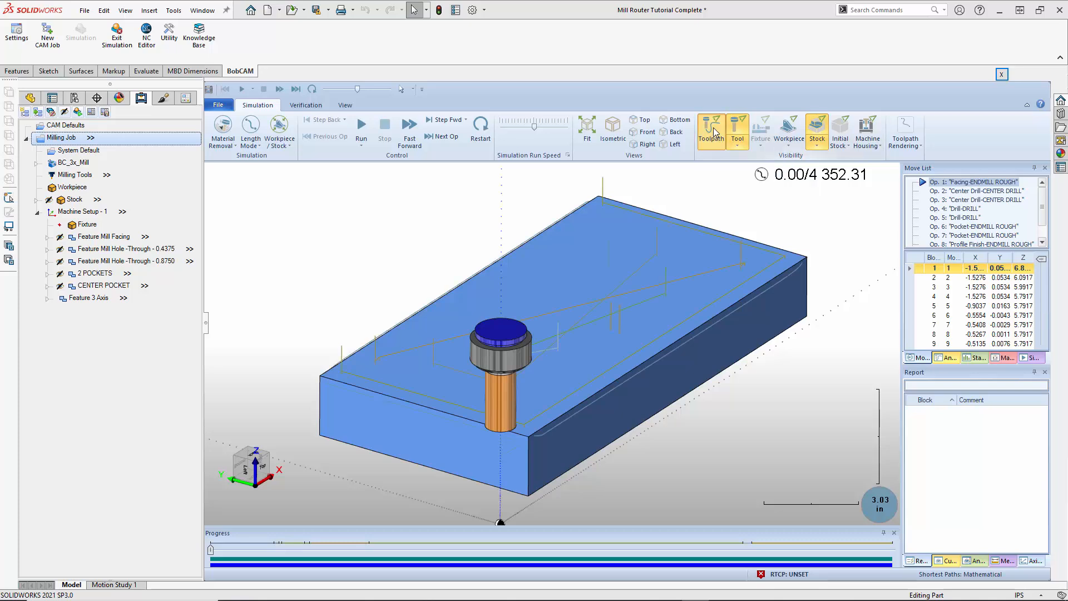
# Set the toolpath rendering to Current Op and enable Segment display
pyautogui.click(901, 146)
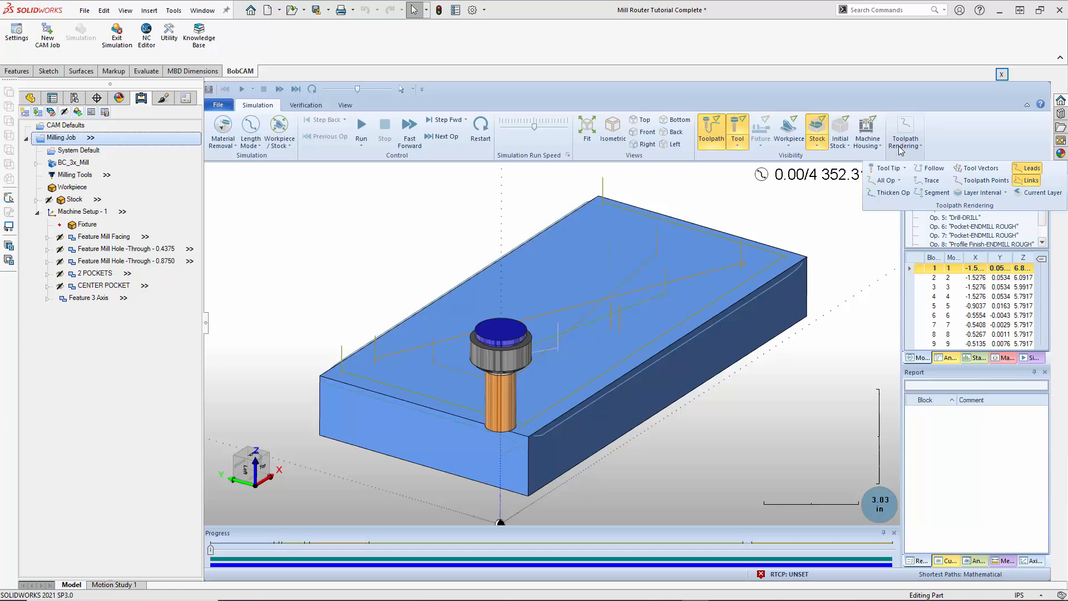
pyautogui.click(899, 181)
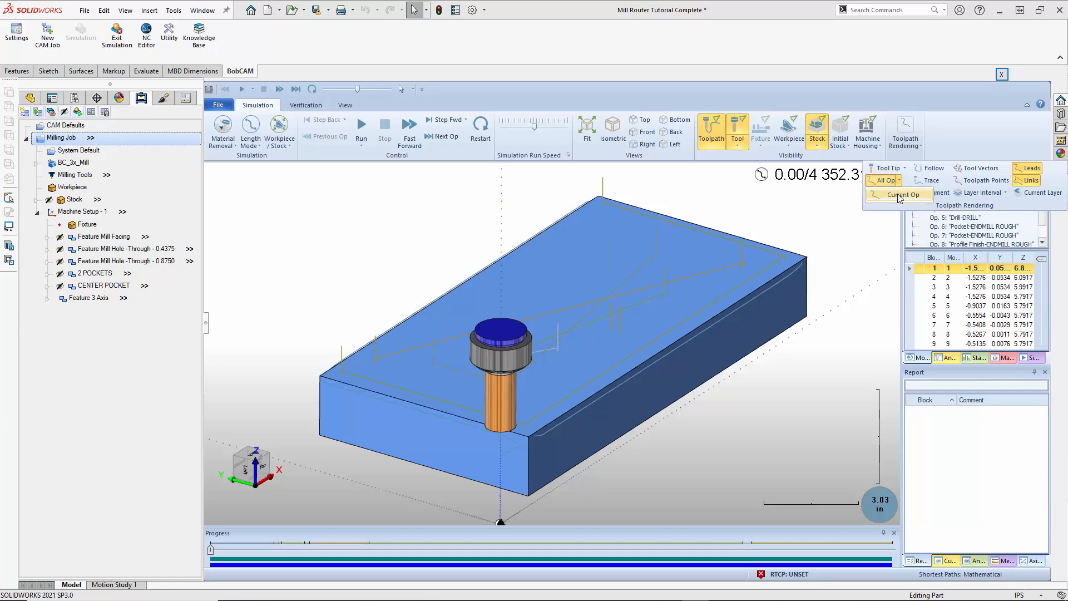
pyautogui.click(899, 195)
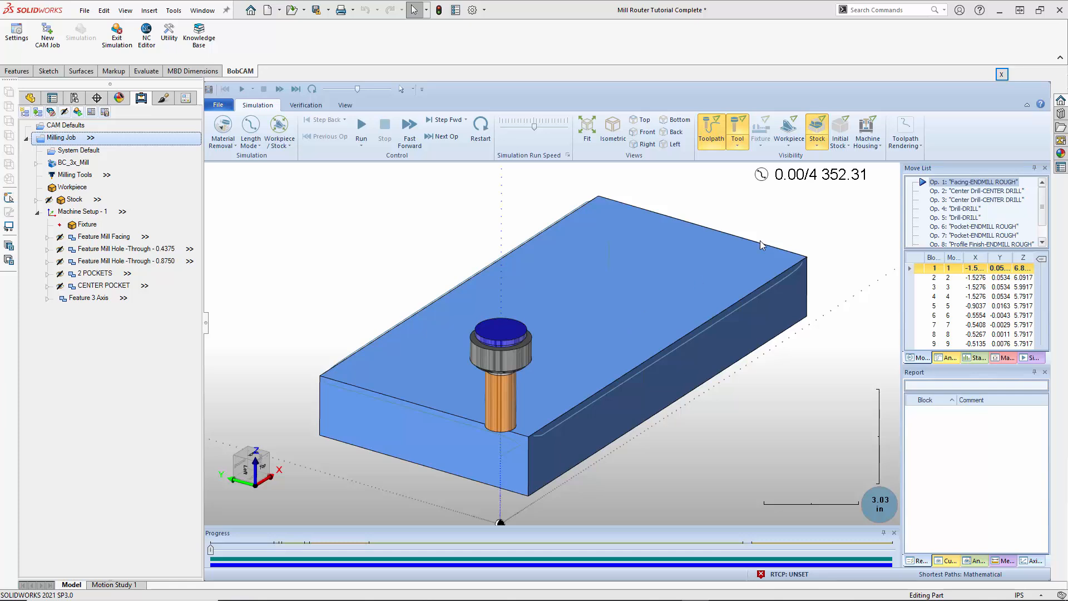
pyautogui.click(899, 146)
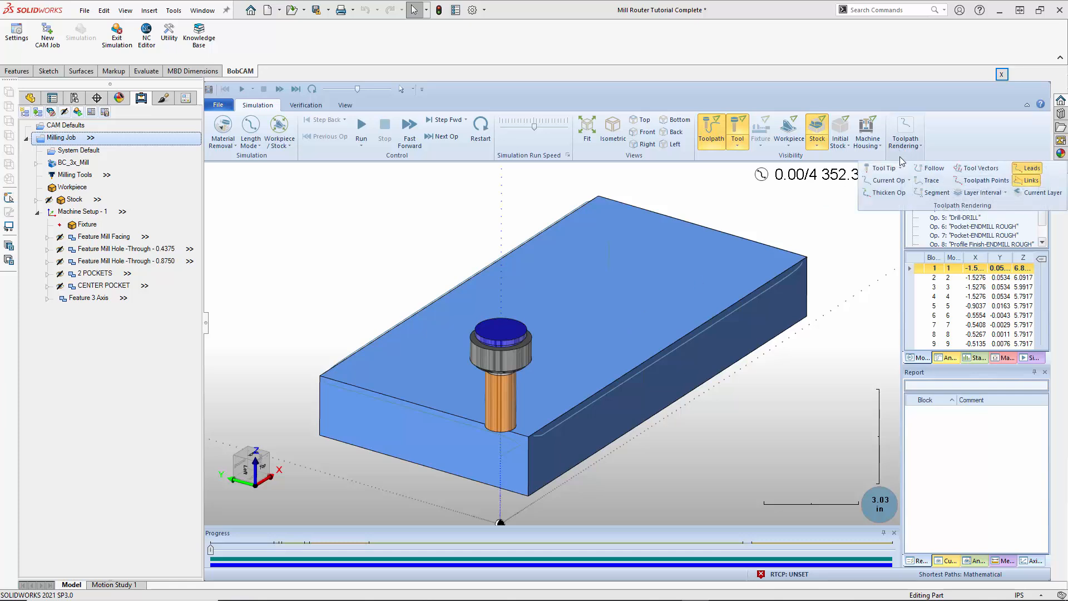
pyautogui.click(936, 192)
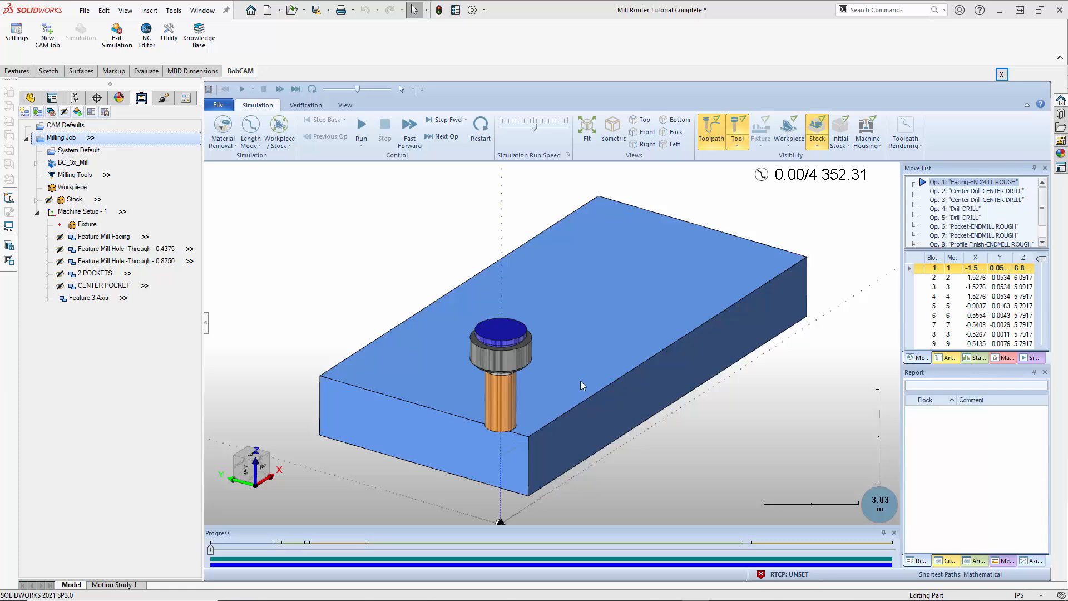
# Cycle the tool's visibility through transparent and hidden, back to opaque
pyautogui.click(742, 131)
pyautogui.click(740, 129)
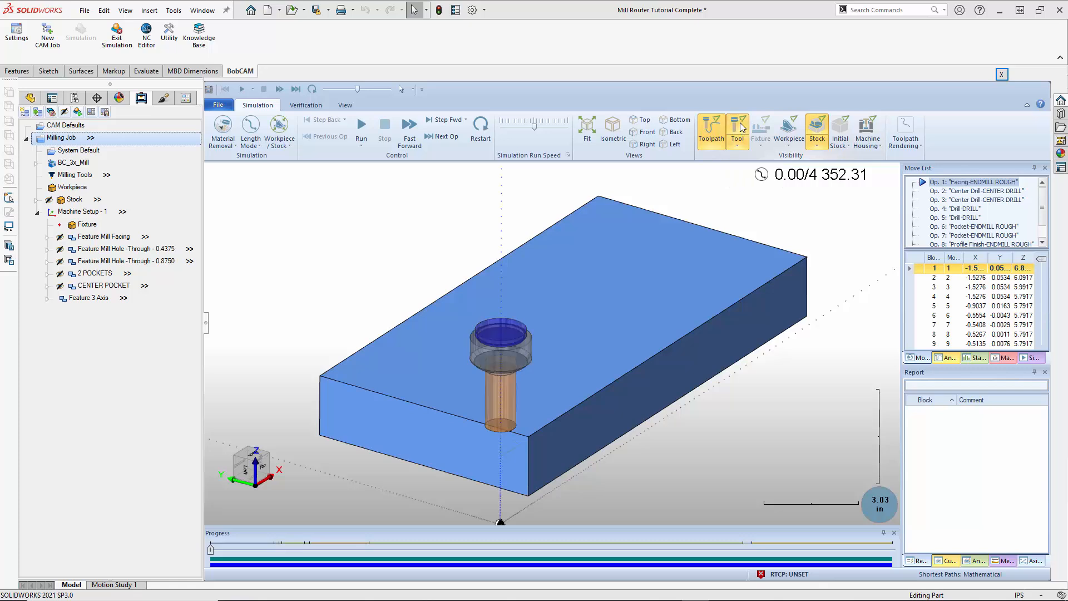
pyautogui.click(740, 128)
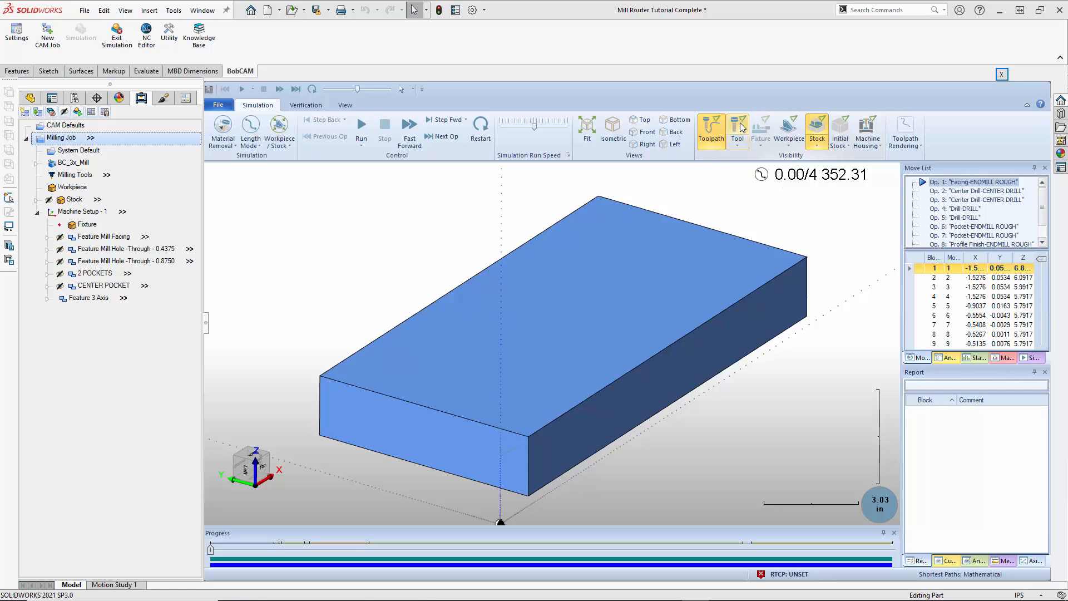
pyautogui.click(741, 128)
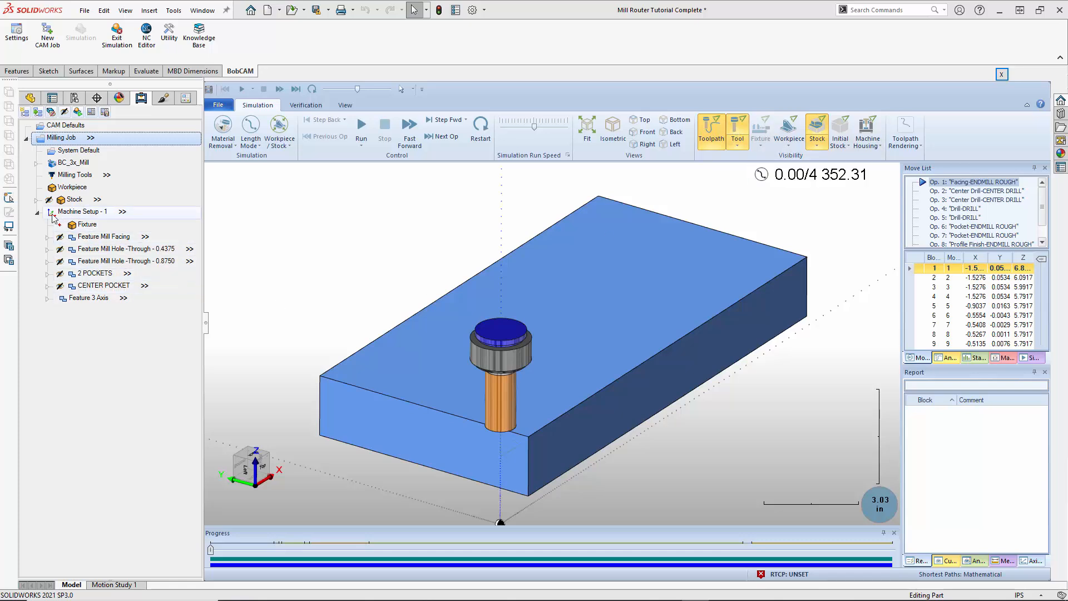
# Show the workpiece and hide the stock around it
pyautogui.click(788, 129)
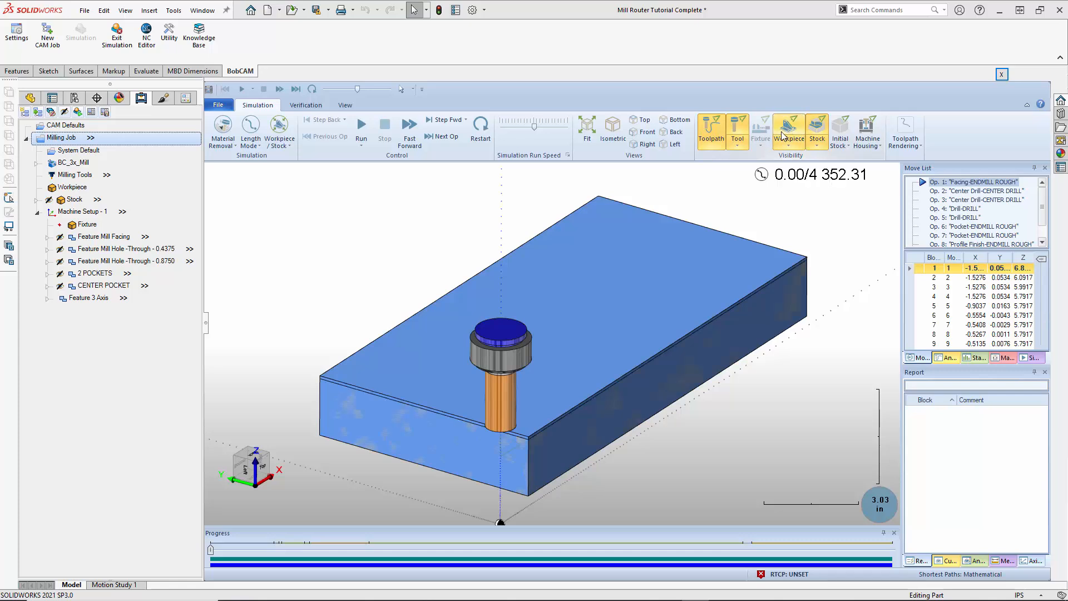
pyautogui.click(821, 146)
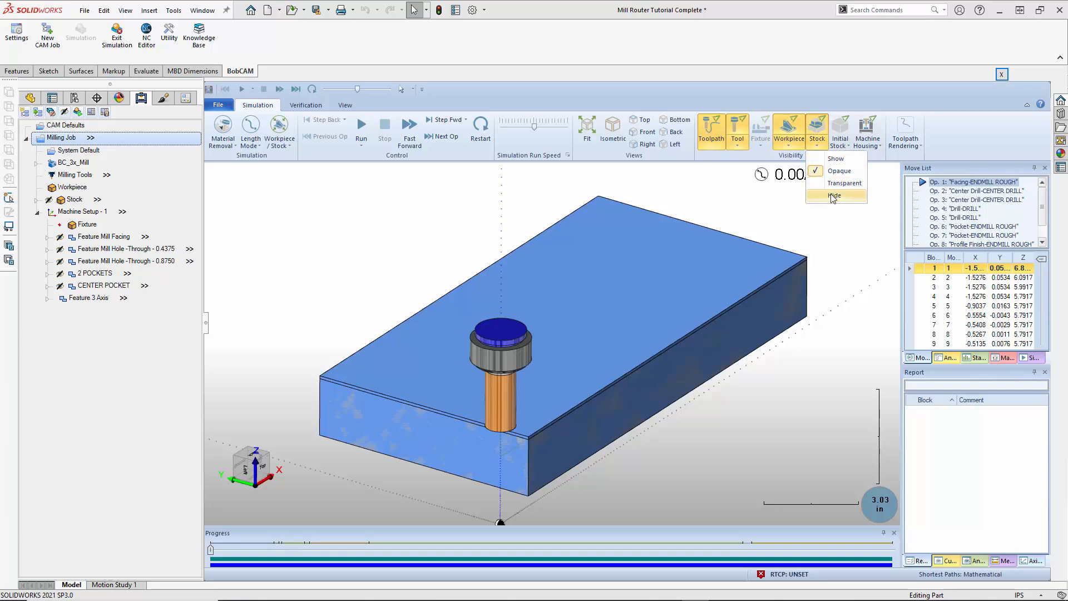
pyautogui.click(834, 198)
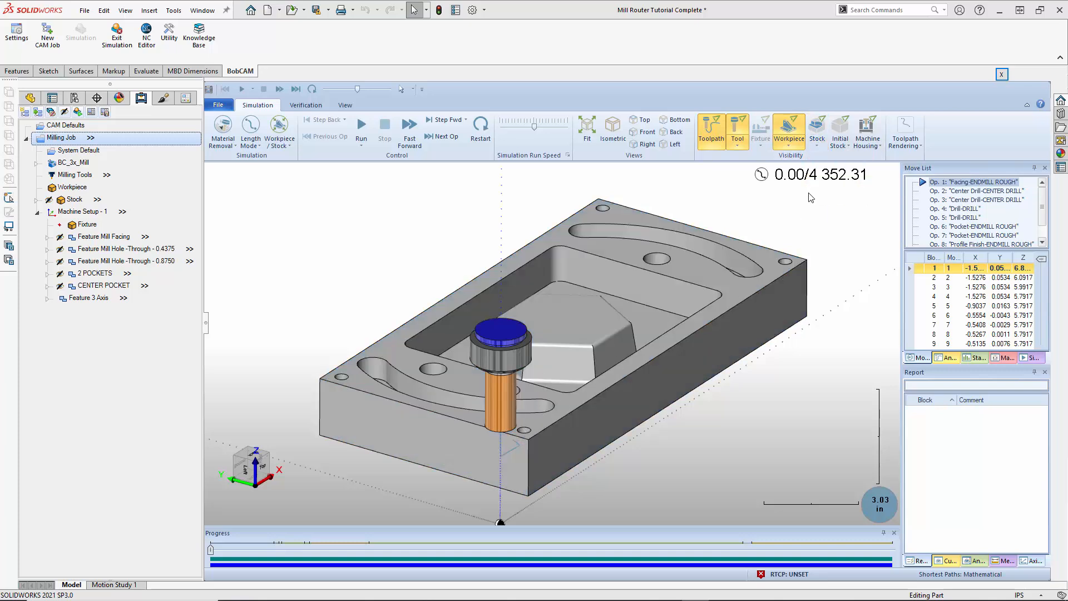
# Display the stock again and set the workpiece's visibility to Hide
pyautogui.click(817, 145)
pyautogui.click(834, 178)
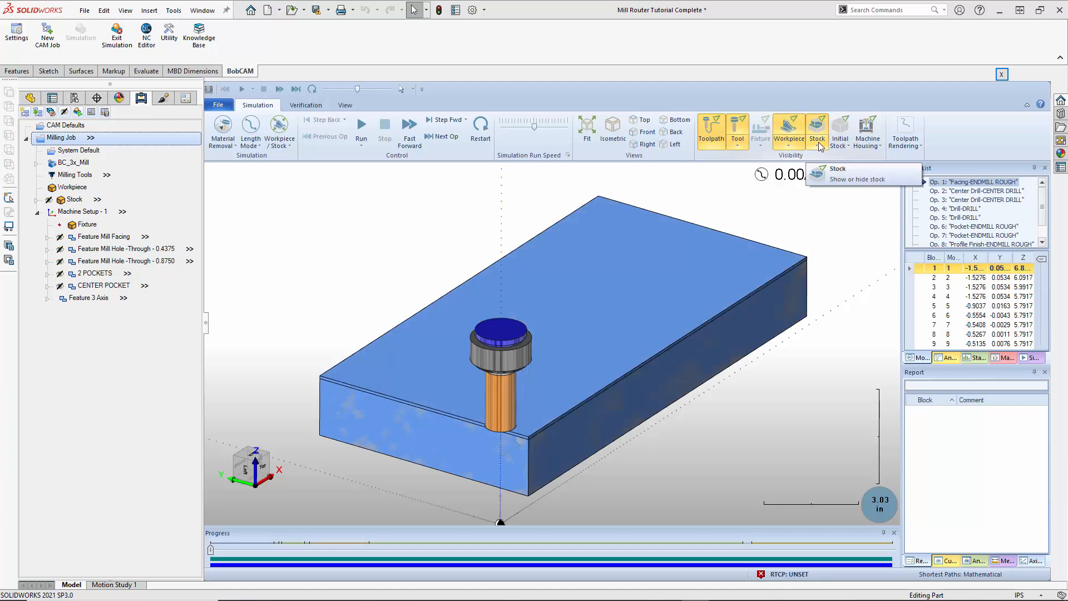
pyautogui.click(787, 146)
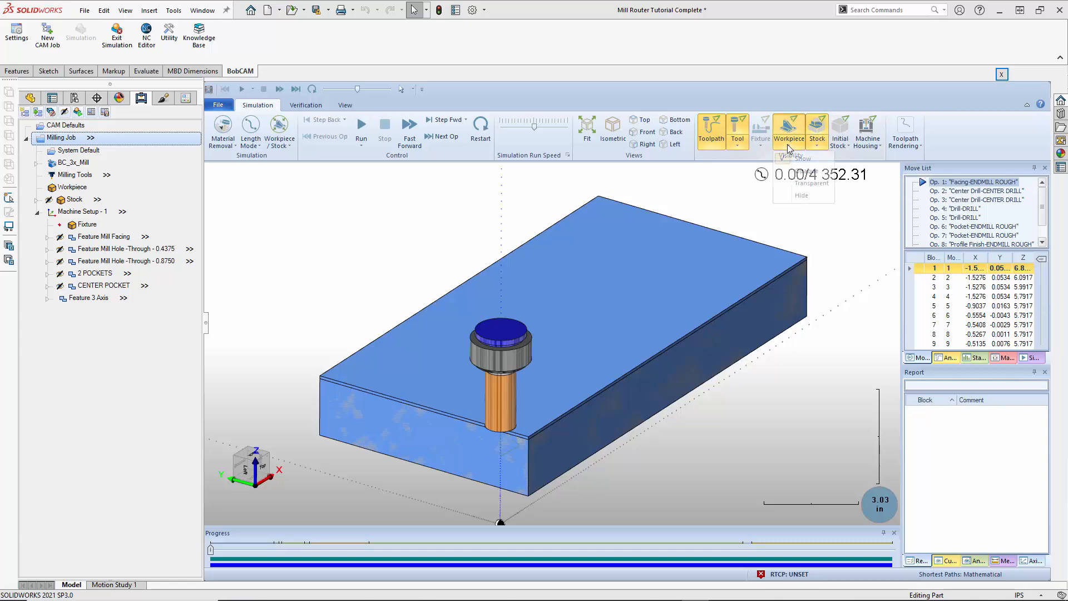
pyautogui.click(801, 196)
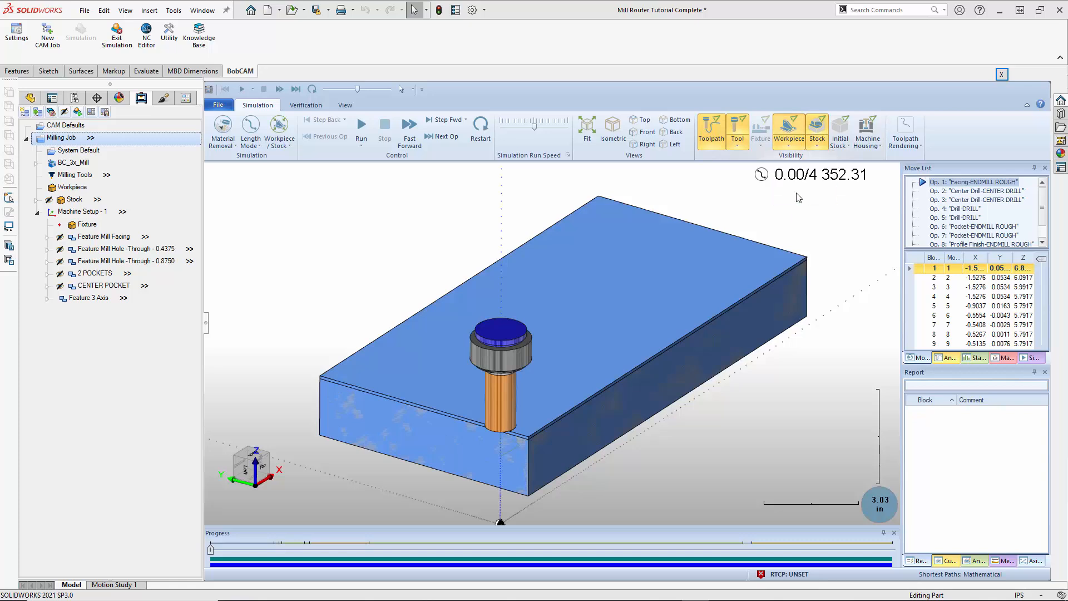
# Display the machine housing around the stock and hide it again, leaving the toolpath rendering options as they are
pyautogui.click(865, 135)
pyautogui.click(866, 134)
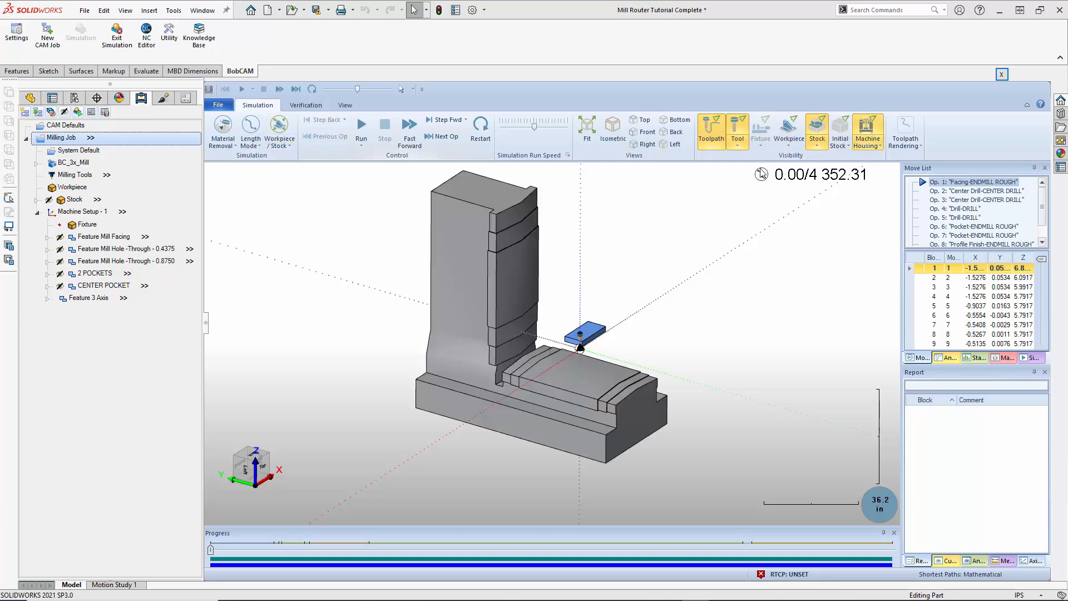
pyautogui.click(865, 128)
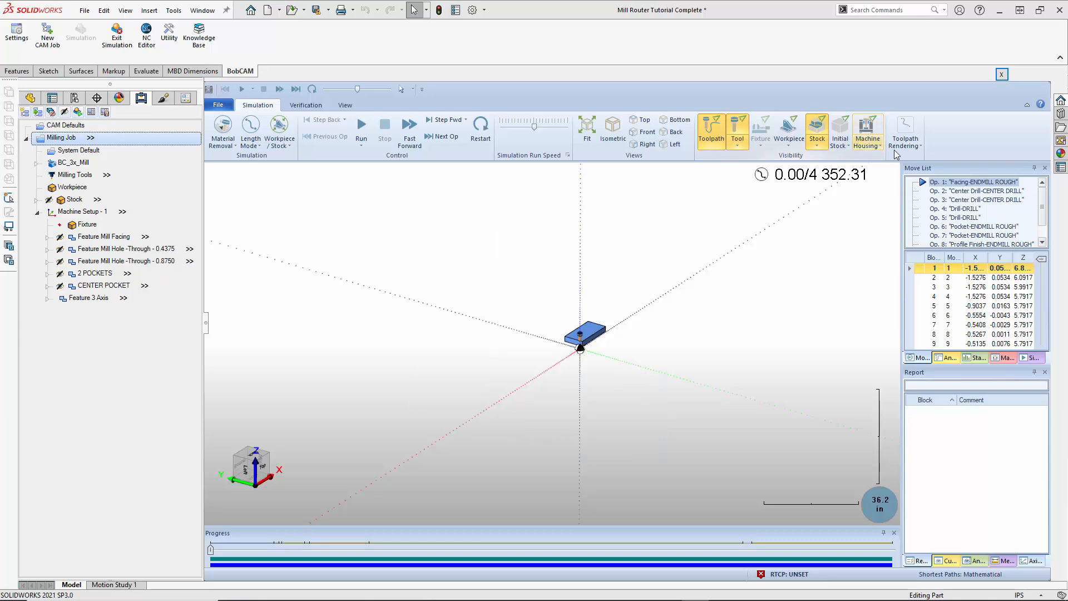
pyautogui.click(917, 146)
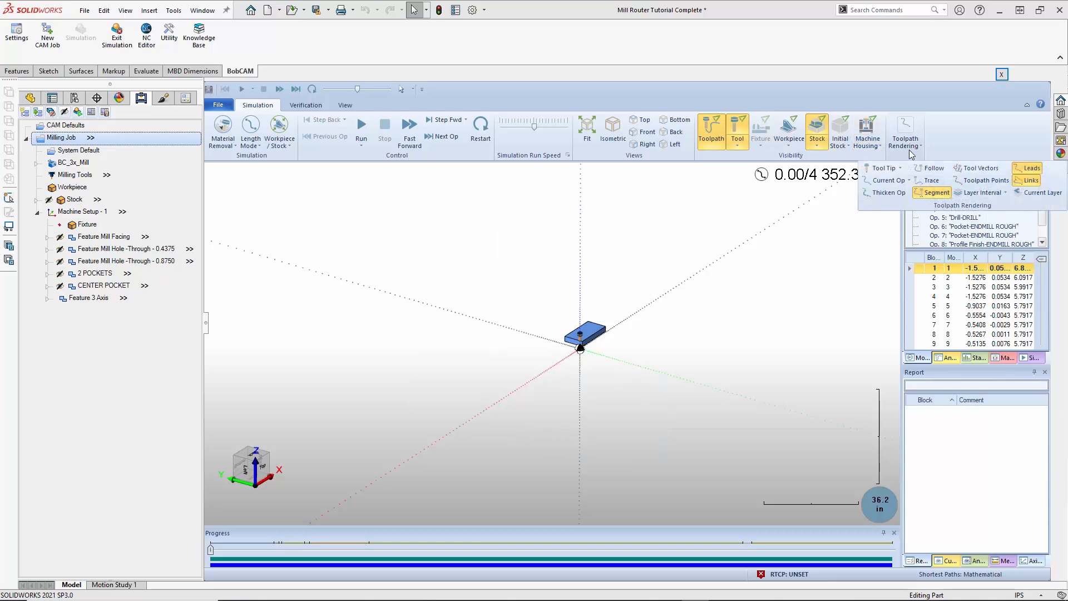
pyautogui.click(801, 276)
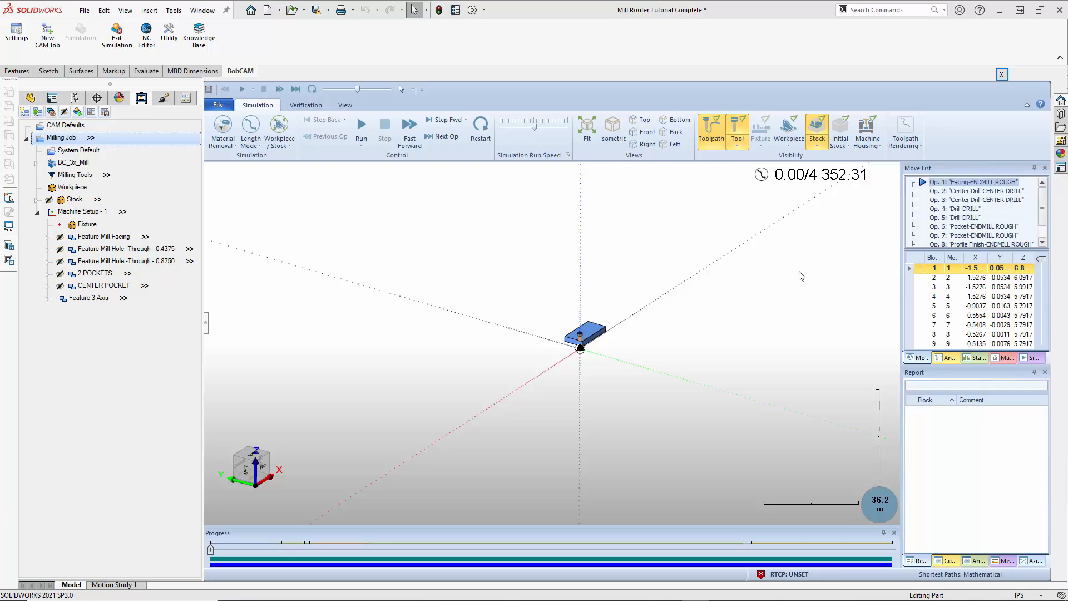
# Widen the side panes and jump the simulation to operation 9, Z Level Finish-ENDMILL FINISH, in the move list
pyautogui.moveTo(901, 257); pyautogui.dragTo(776, 264)
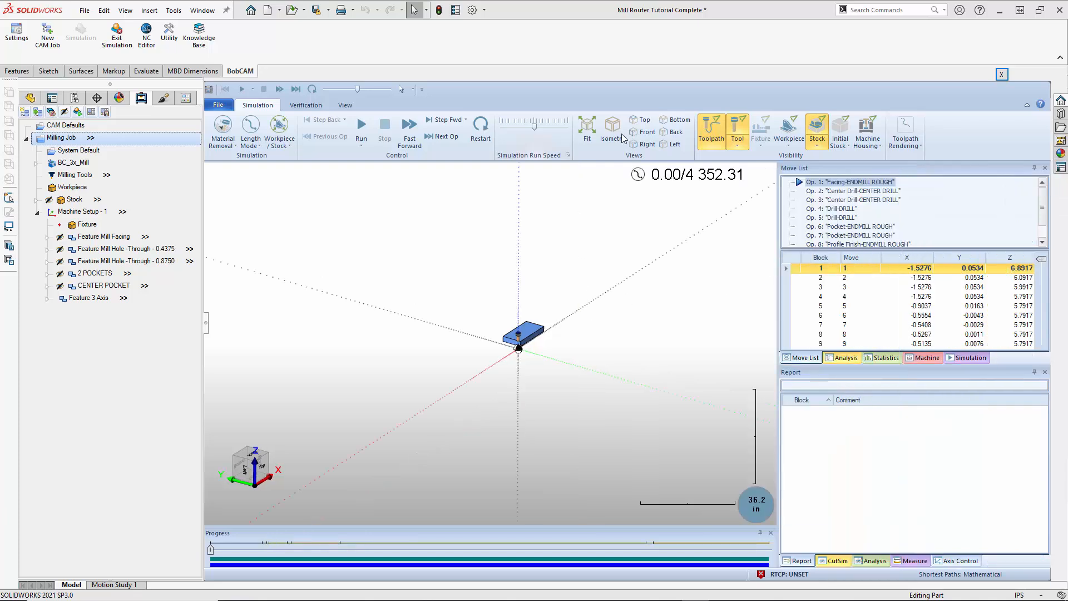
pyautogui.click(585, 128)
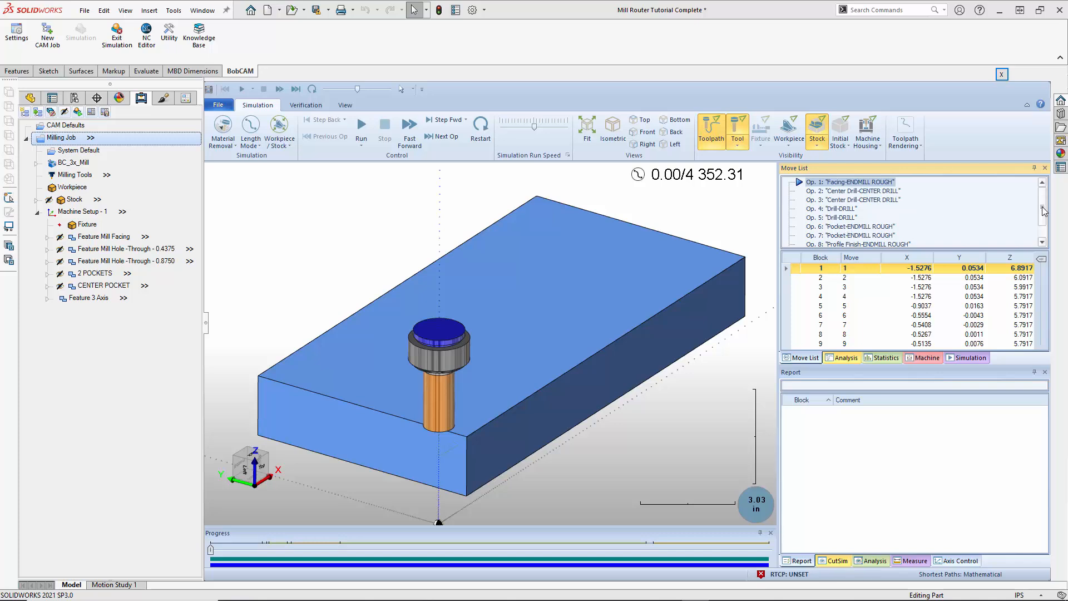
pyautogui.moveTo(1044, 210); pyautogui.dragTo(1041, 223)
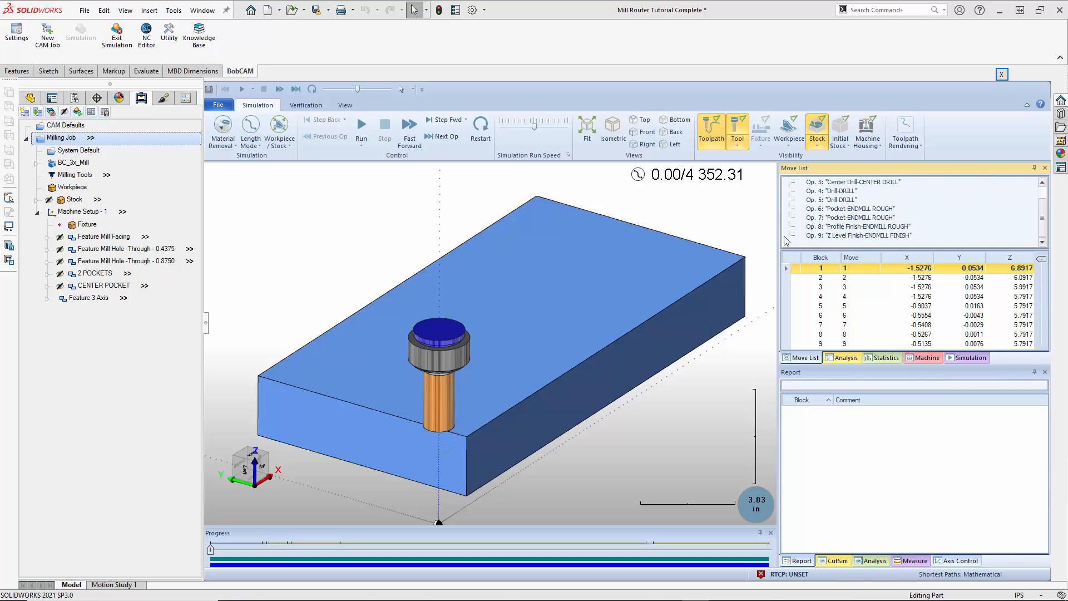
pyautogui.doubleClick(840, 236)
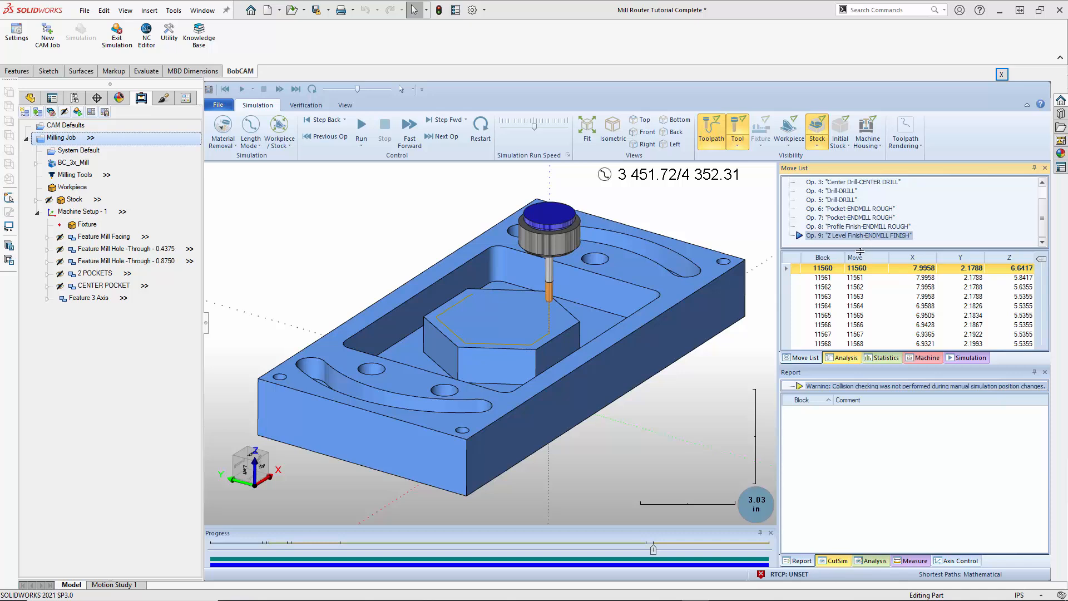
# Review the toolpath analysis by operation number, the statistics, the machine's component tree and the simulation stop conditions
pyautogui.click(848, 358)
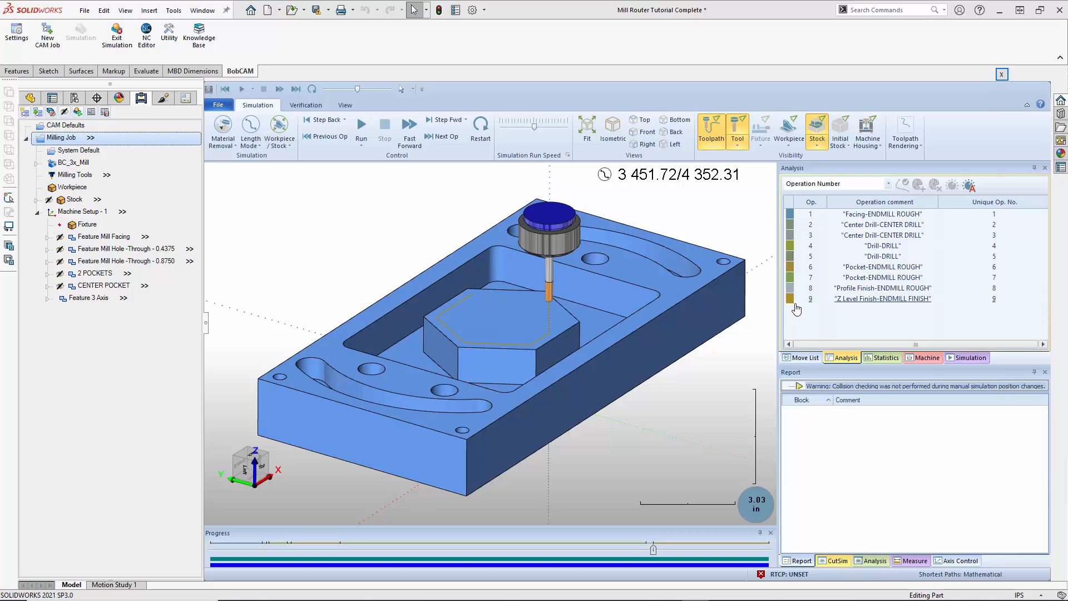
pyautogui.click(885, 358)
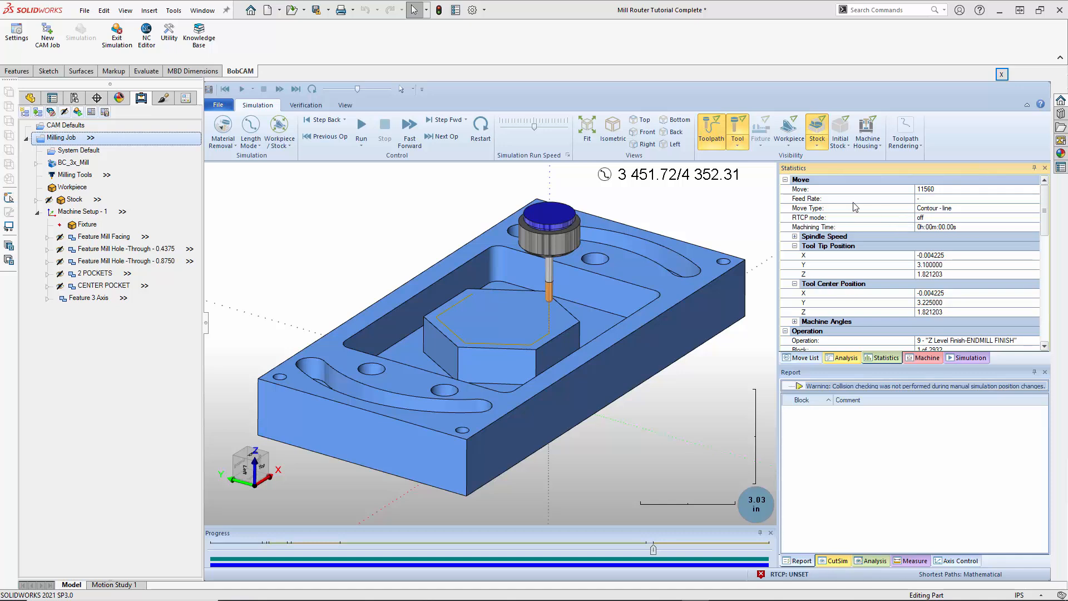
pyautogui.scroll(-4, 894, 223)
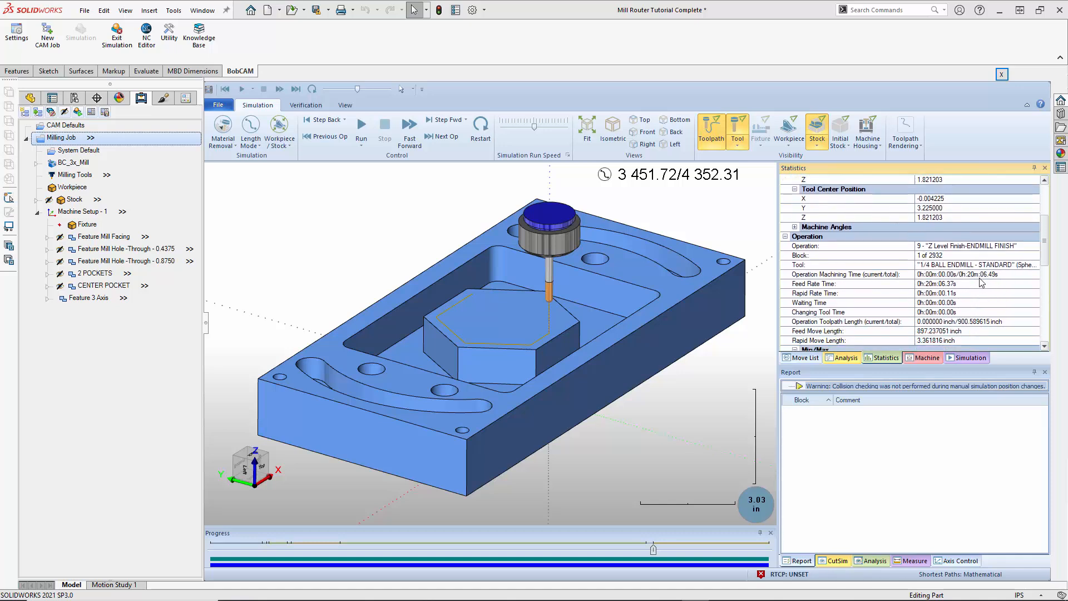
pyautogui.scroll(-3, 957, 275)
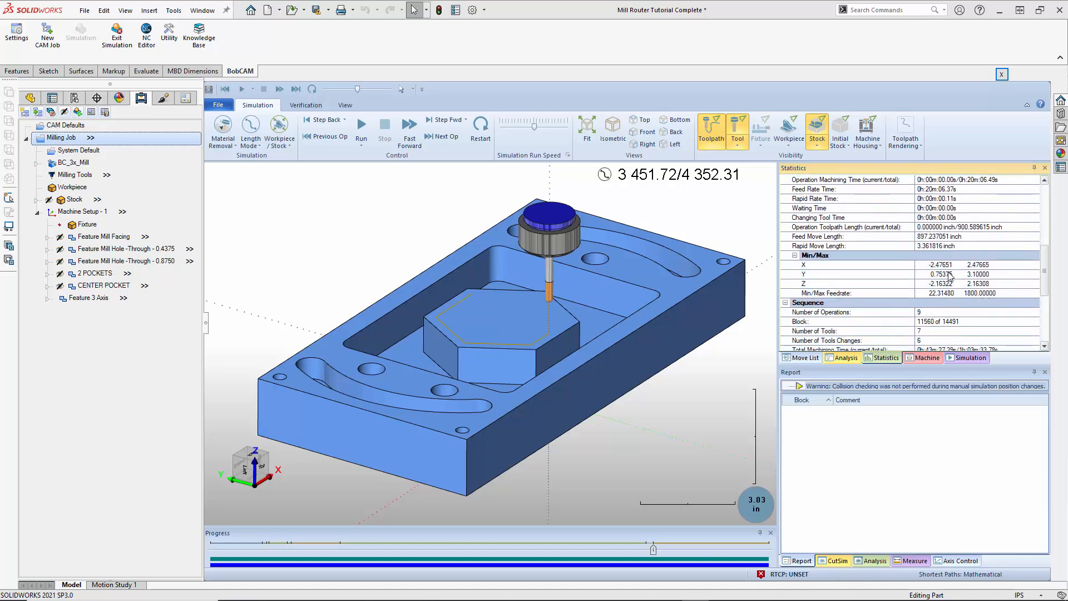
pyautogui.scroll(-2, 950, 275)
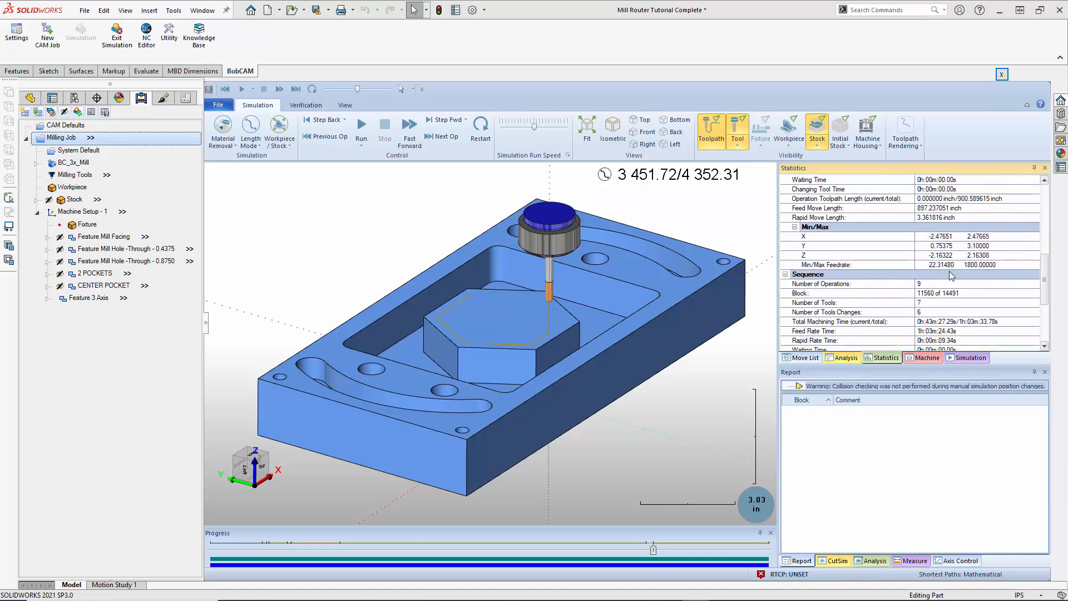
pyautogui.click(926, 359)
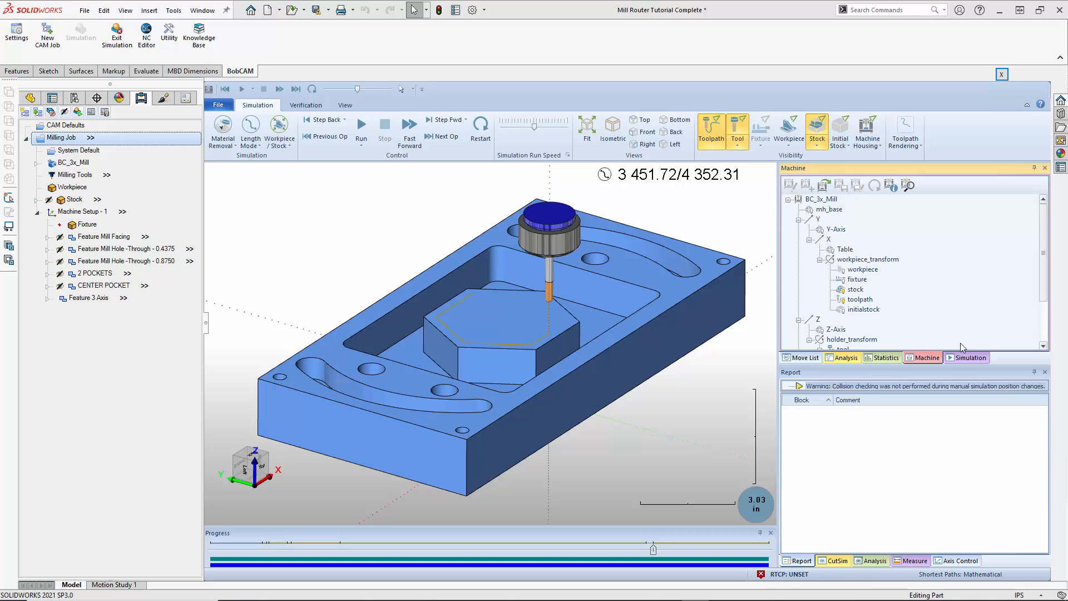
pyautogui.click(971, 359)
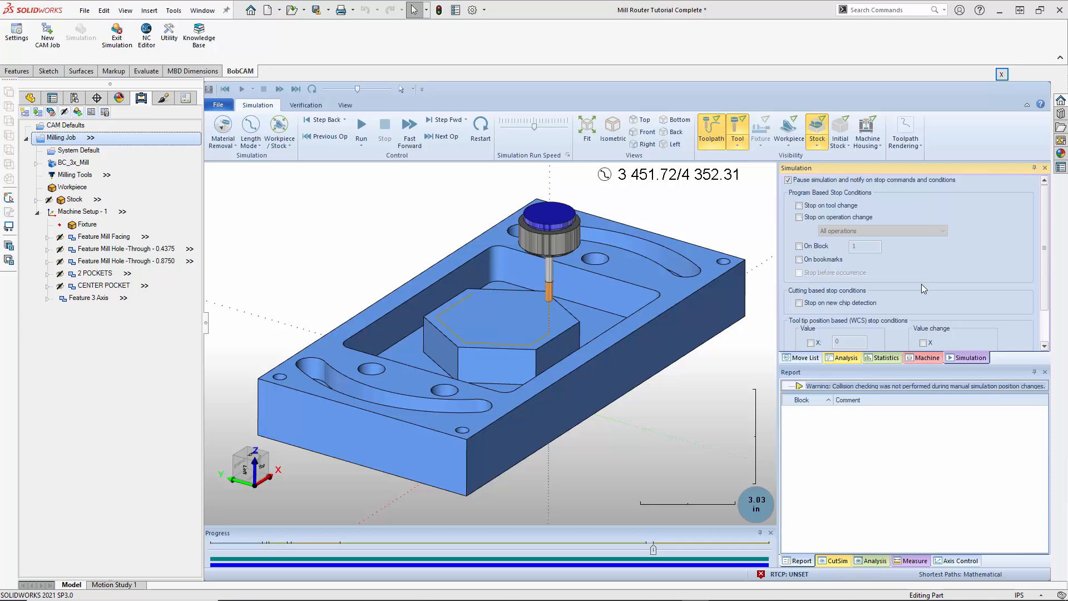
# Enlarge the report's message area and bring up the CutSim data model, accuracy and collision check settings
pyautogui.click(794, 563)
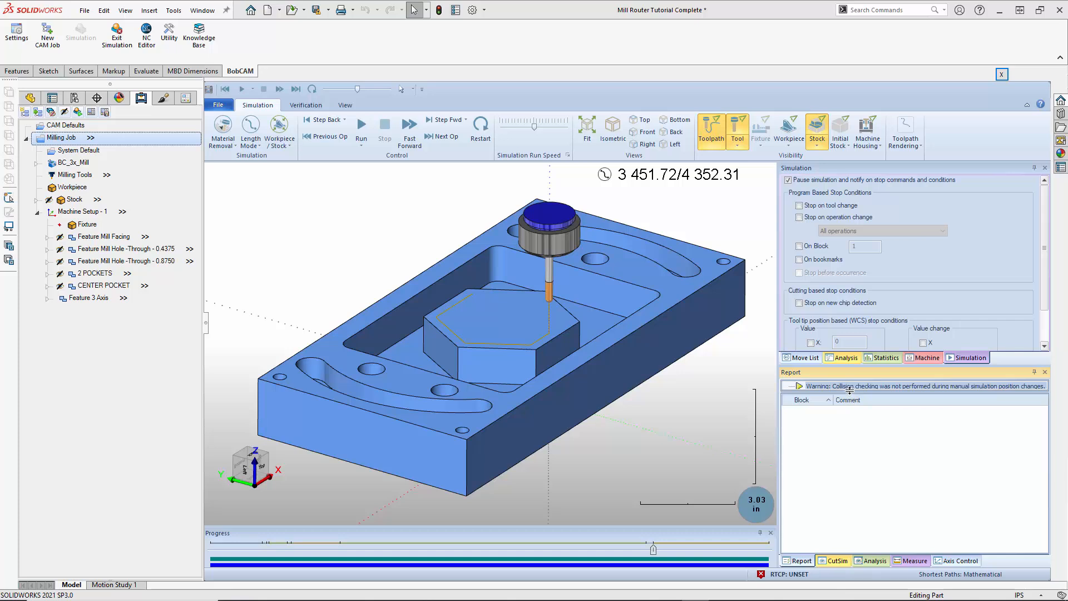
pyautogui.moveTo(849, 419); pyautogui.dragTo(851, 421)
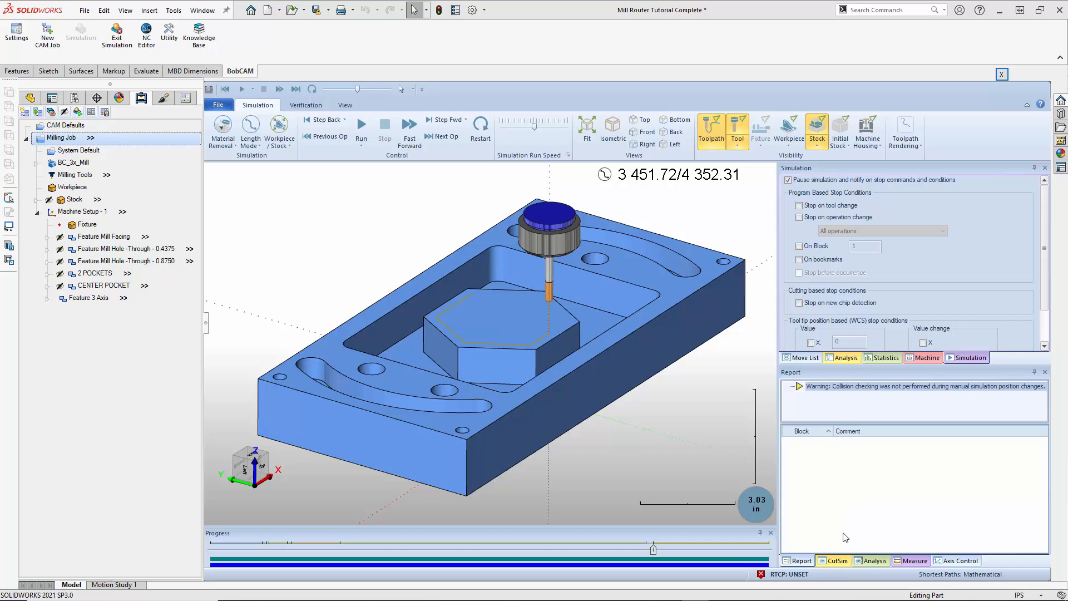
pyautogui.click(837, 561)
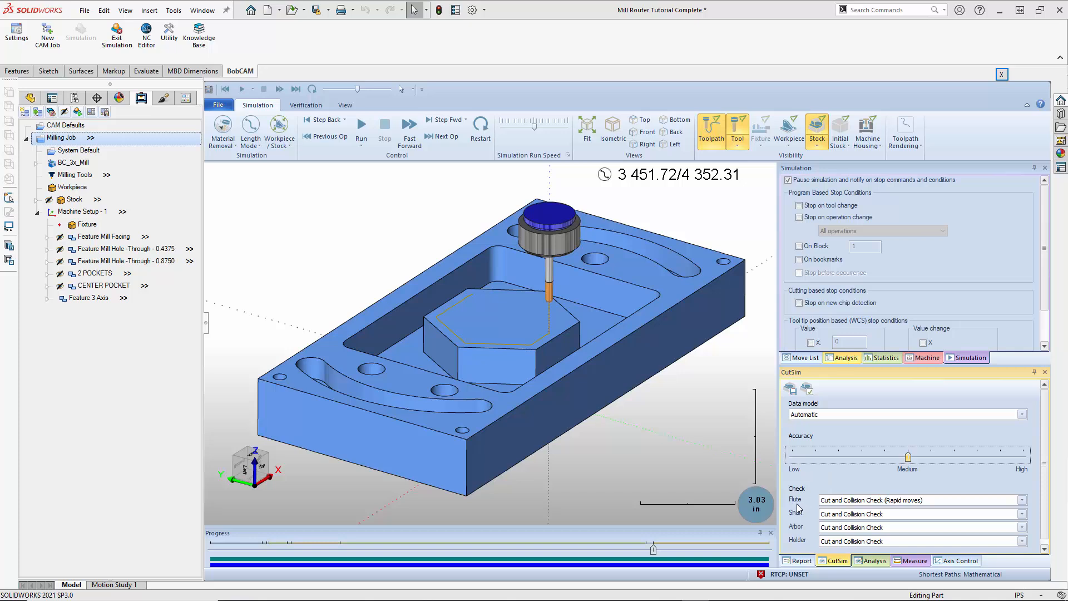
# Color the simulated stock by operation number in the stock analysis
pyautogui.click(876, 562)
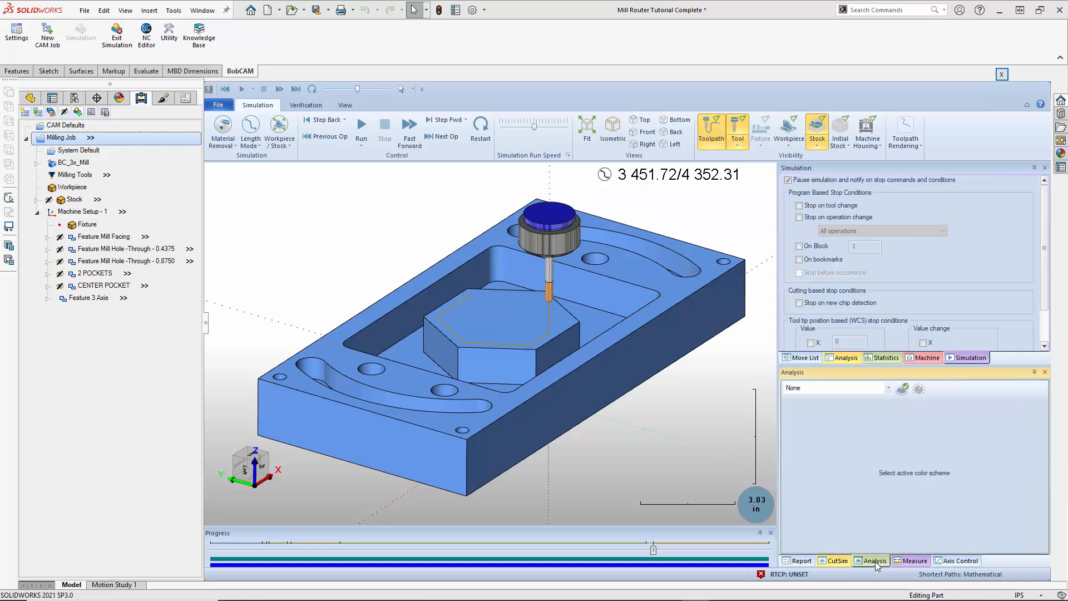
pyautogui.click(888, 388)
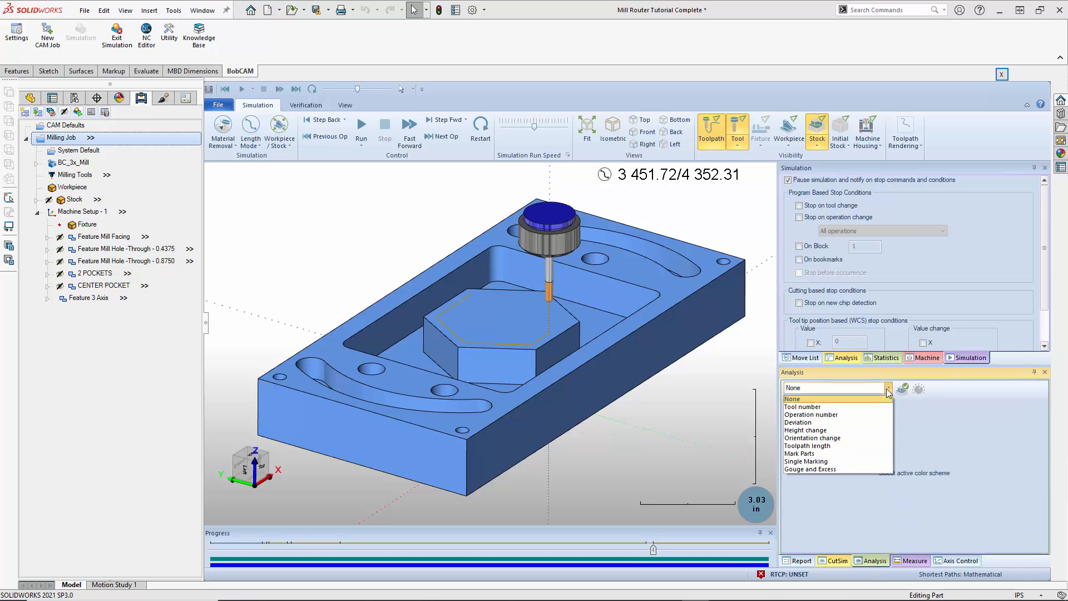
pyautogui.click(850, 415)
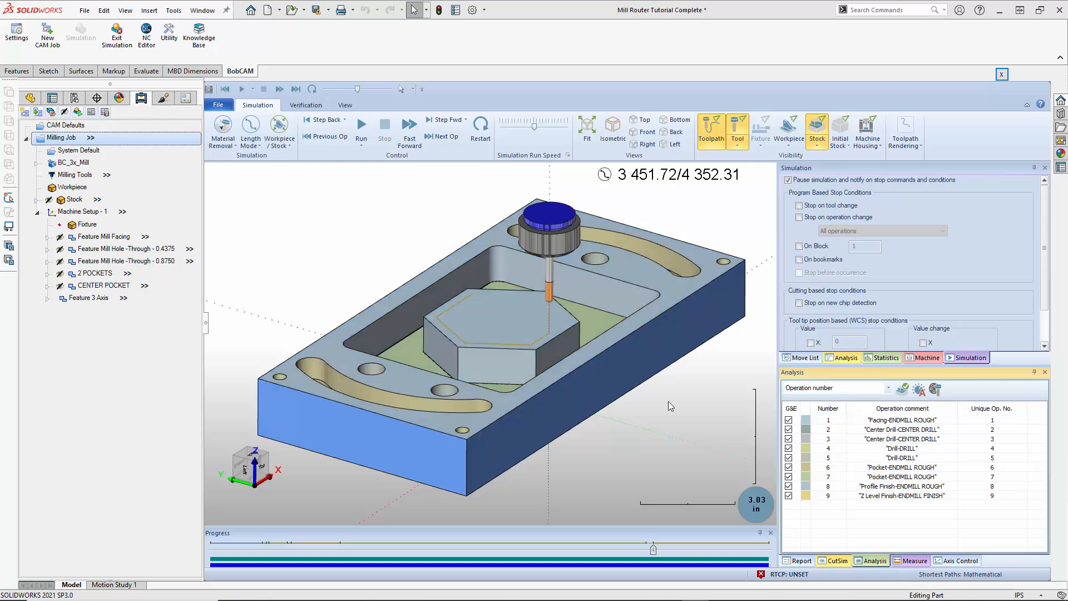
pyautogui.moveTo(507, 359); pyautogui.dragTo(509, 377, button='middle')
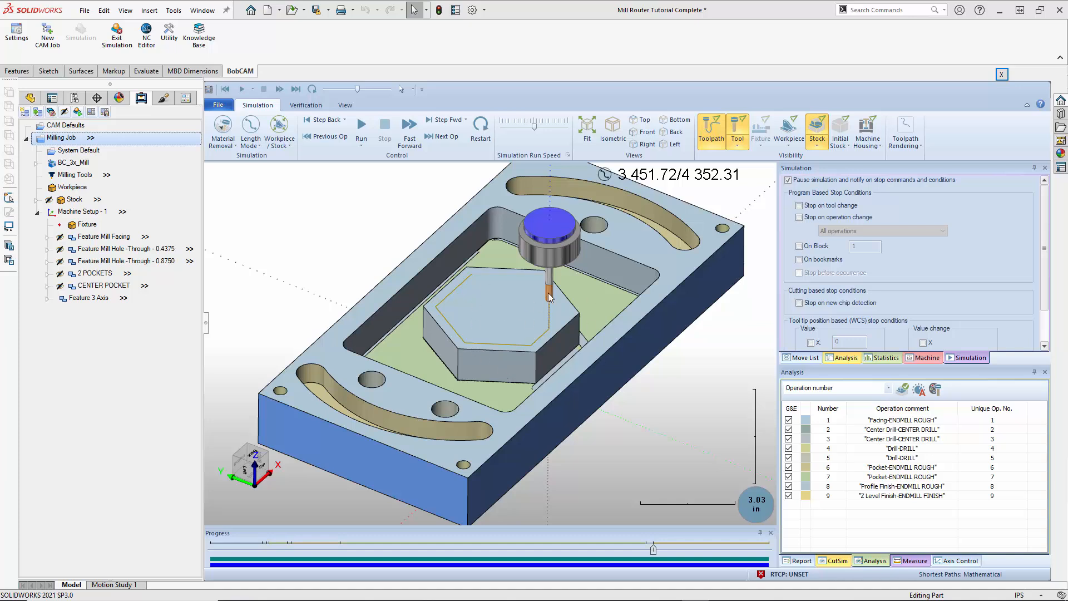
# Change the analysis color of operation 1, Facing-ENDMILL ROUGH, to red
pyautogui.doubleClick(806, 421)
pyautogui.click(623, 323)
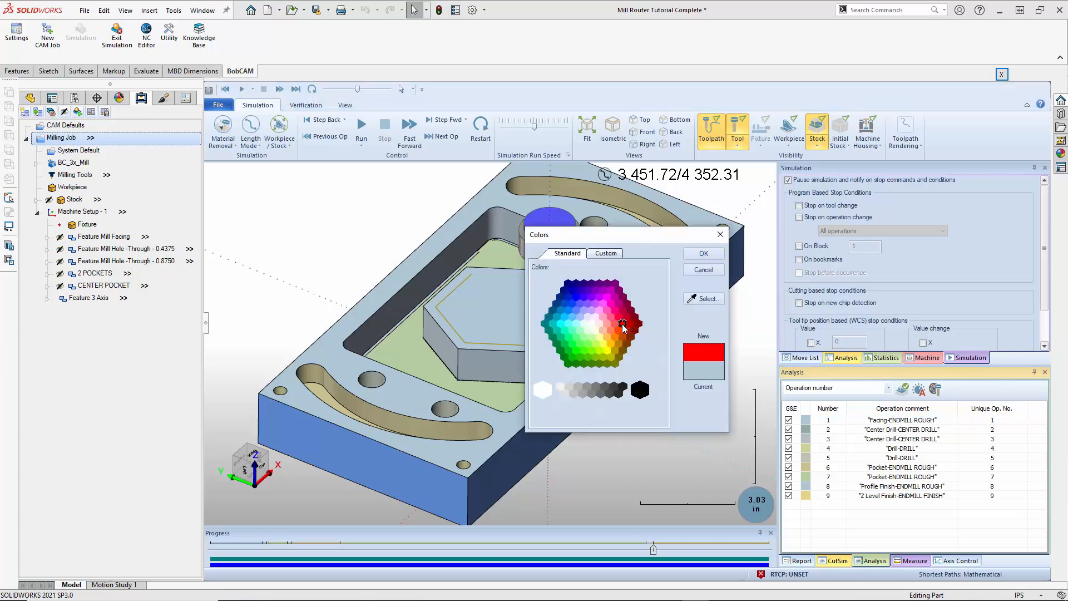
pyautogui.click(703, 254)
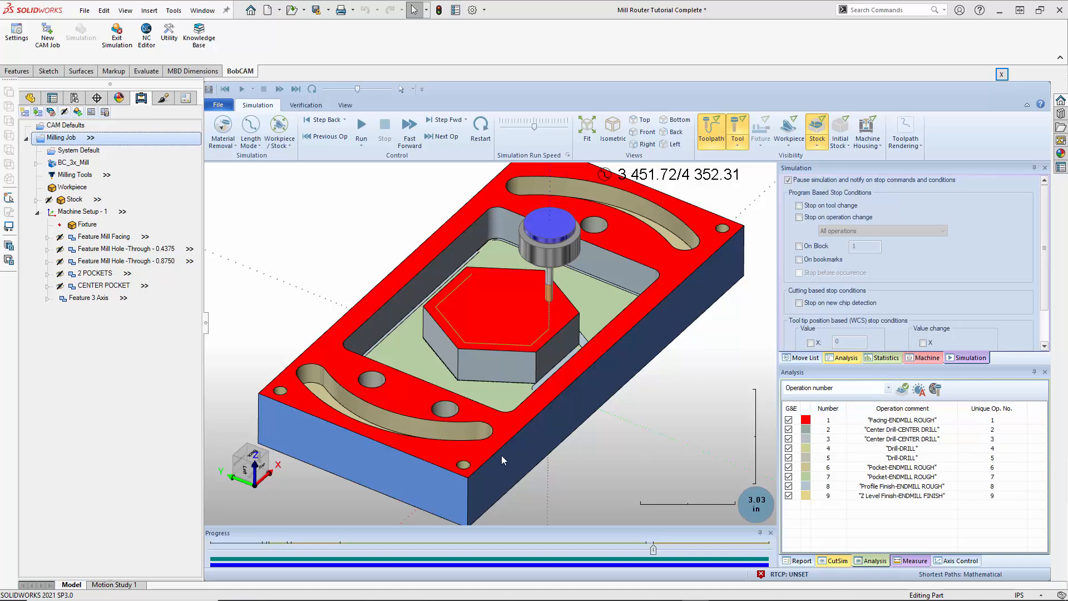
# Set the stock analysis color scheme back to None
pyautogui.click(888, 388)
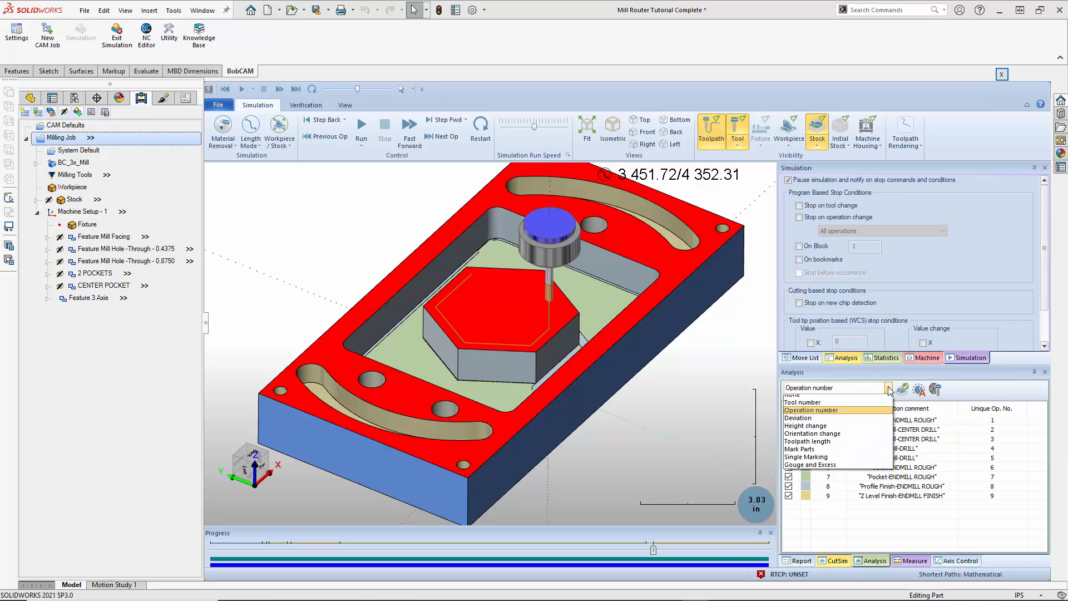
pyautogui.click(815, 401)
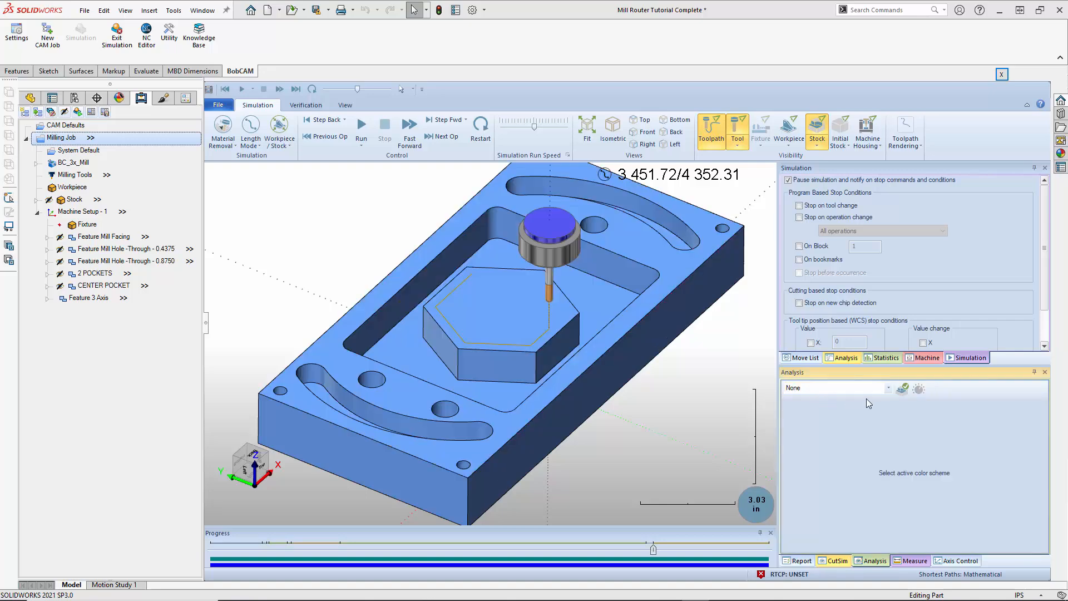
pyautogui.click(881, 389)
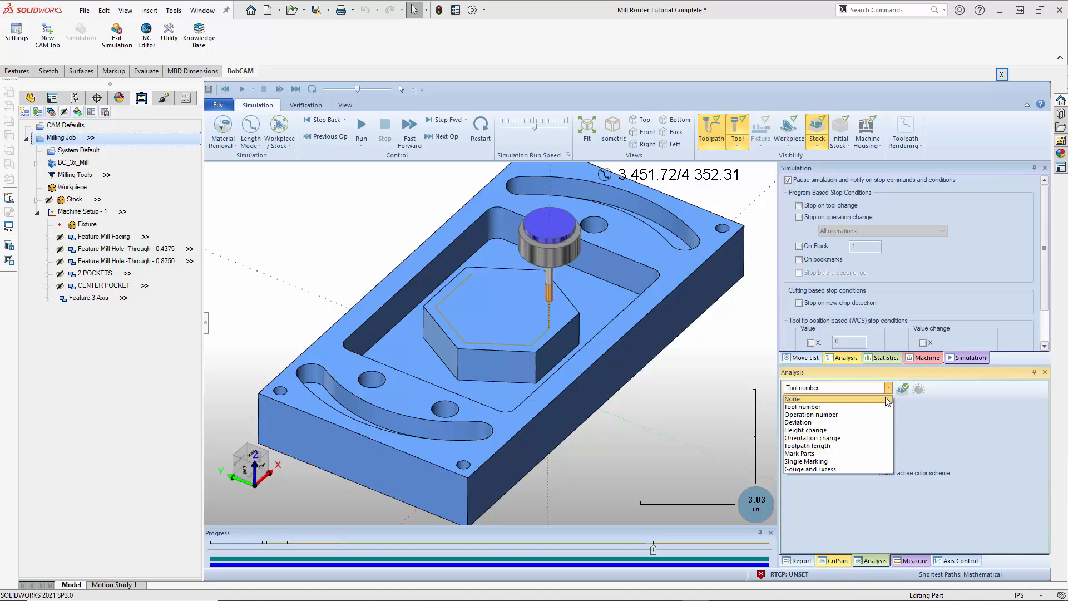
pyautogui.click(862, 398)
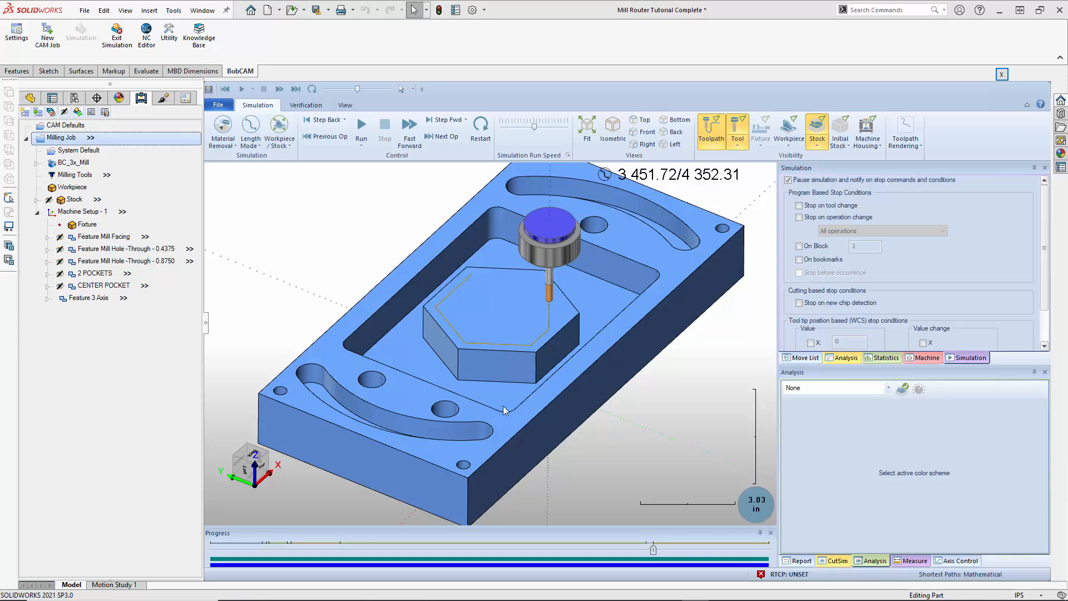
# Look through the available measuring and chip removal modes, leaving the measurement off
pyautogui.click(912, 560)
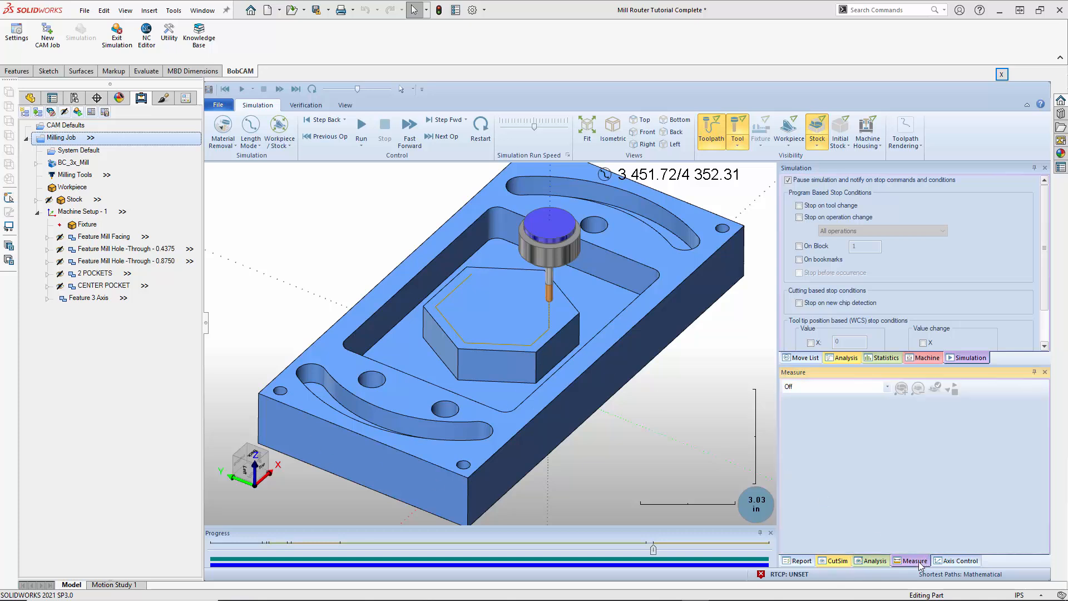
pyautogui.click(887, 387)
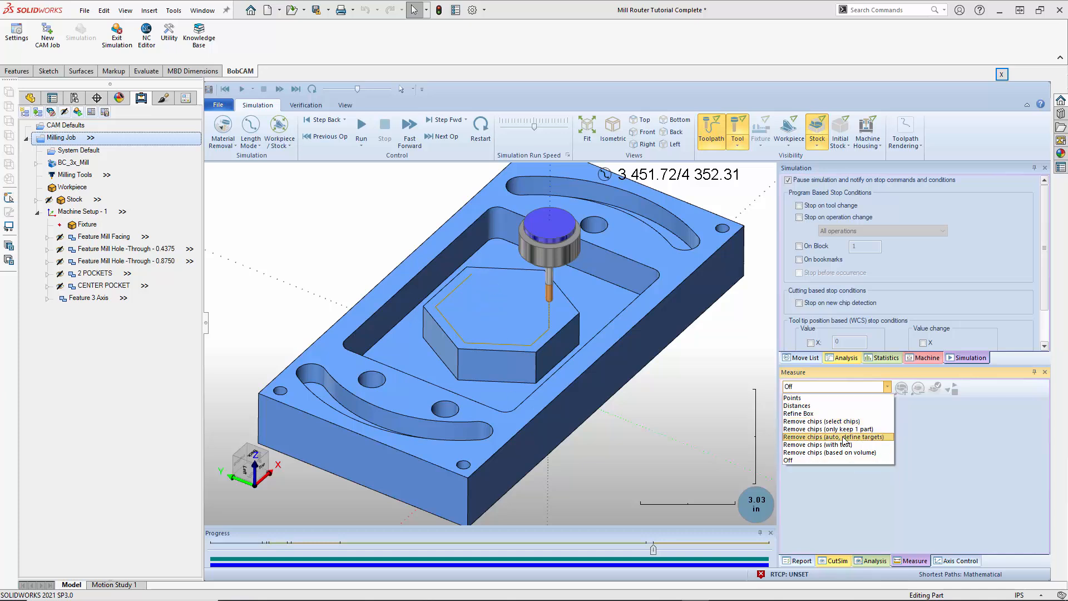
pyautogui.click(921, 413)
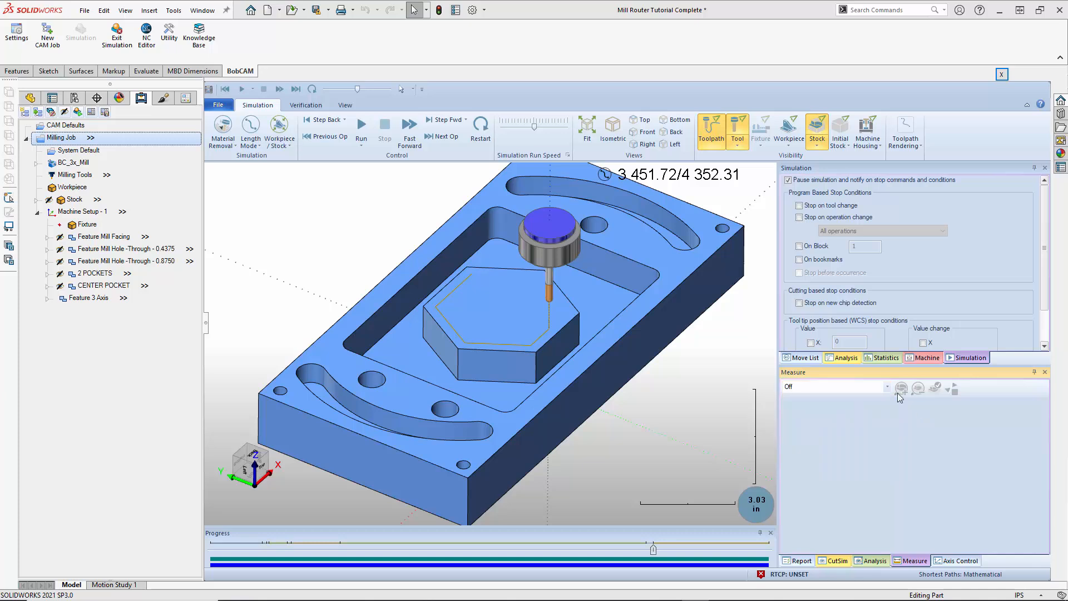
# Move the machine axes manually to about X 4.64, Y 3.13 and Z 7.51 with Axis Control
pyautogui.click(956, 560)
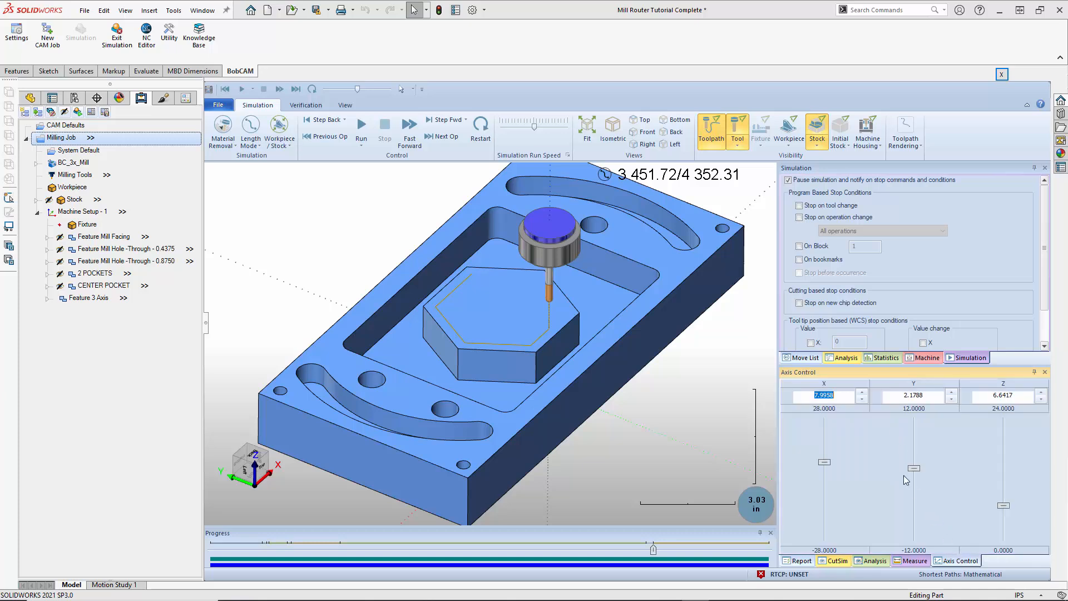
pyautogui.moveTo(825, 465); pyautogui.dragTo(824, 469)
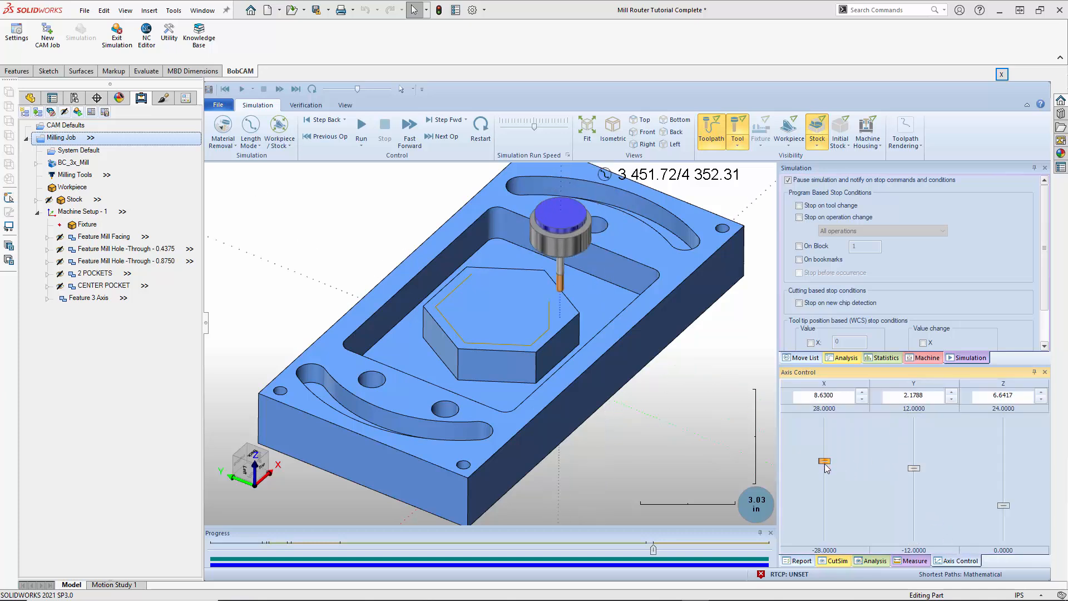
pyautogui.moveTo(915, 469)
pyautogui.mouseDown()
pyautogui.moveTo(913, 451)
pyautogui.moveTo(914, 463)
pyautogui.mouseUp()
pyautogui.moveTo(1004, 505); pyautogui.dragTo(1003, 504)
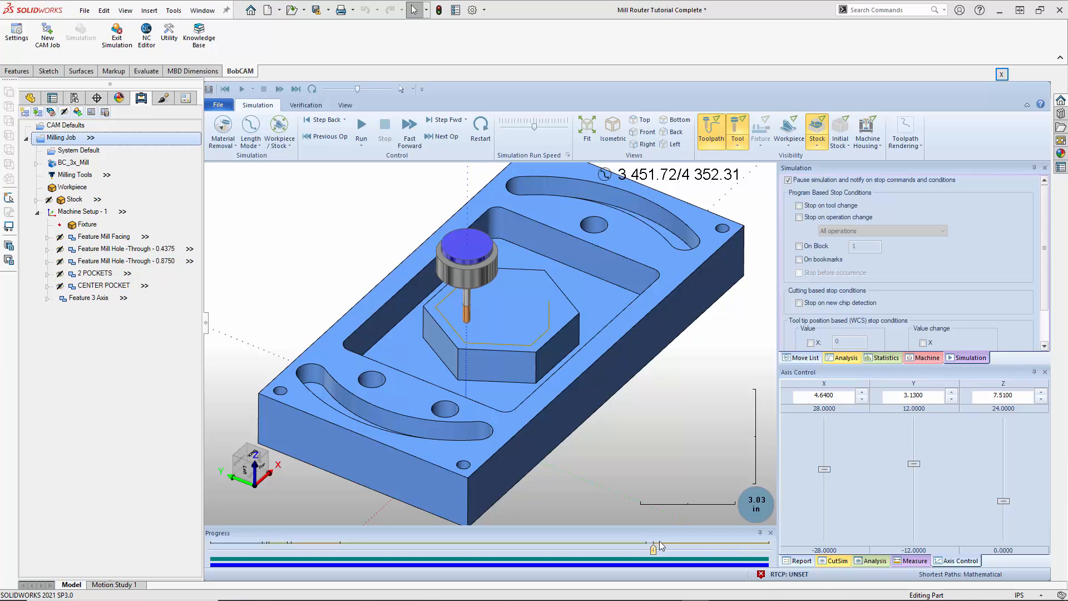
# Run the simulation from the start of the Z Level Finish operation
pyautogui.click(362, 123)
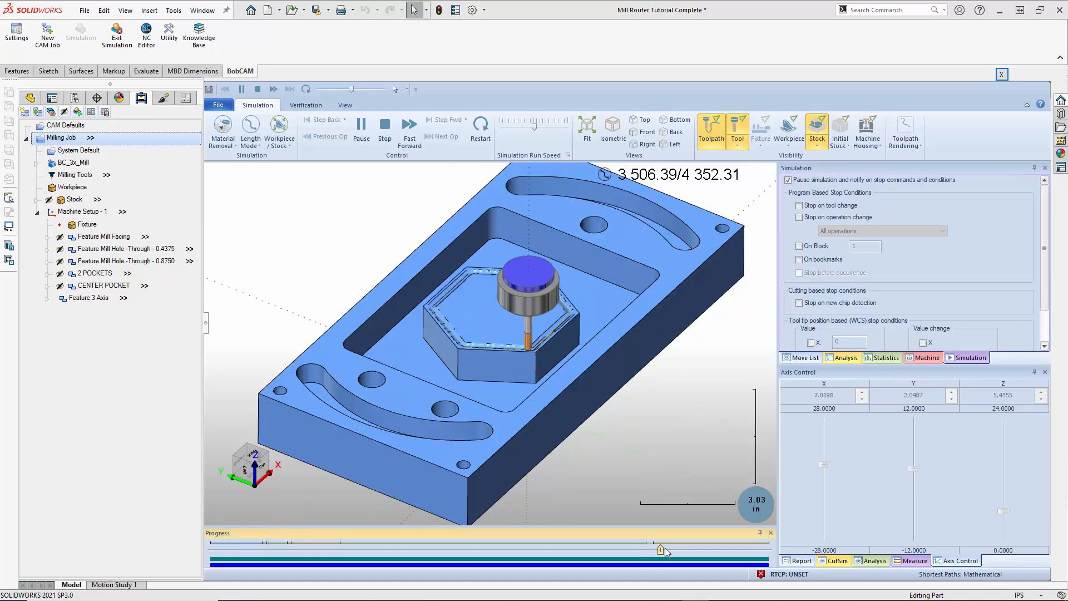
# Raise the simulation run speed and let the Z Level Finish simulation play to the end of the program
pyautogui.click(550, 127)
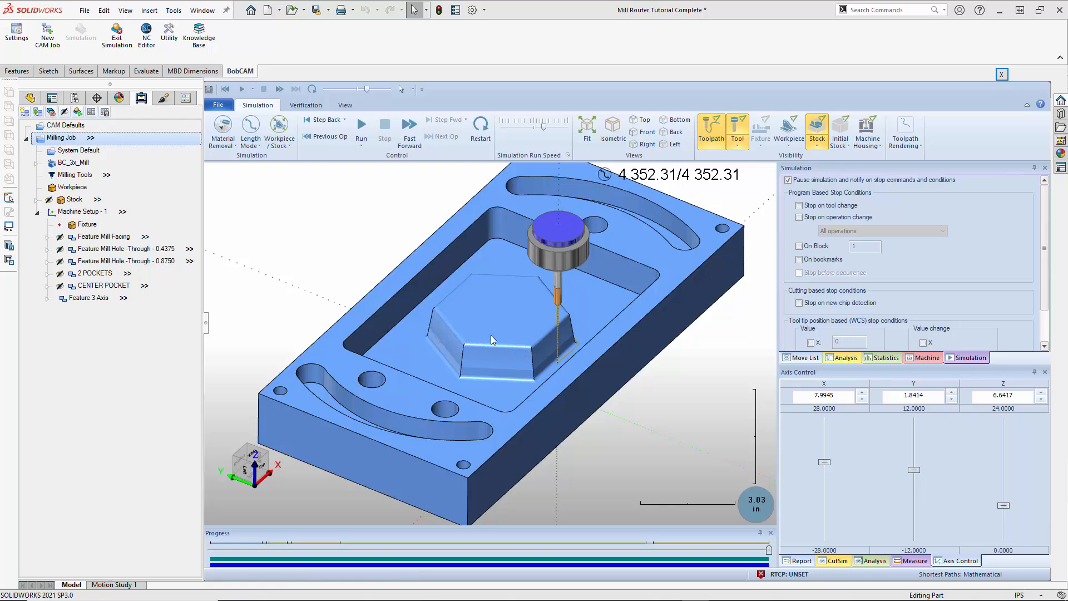
pyautogui.moveTo(507, 363)
pyautogui.mouseDown(button='middle')
pyautogui.moveTo(522, 404)
pyautogui.moveTo(507, 356)
pyautogui.mouseUp(button='middle')
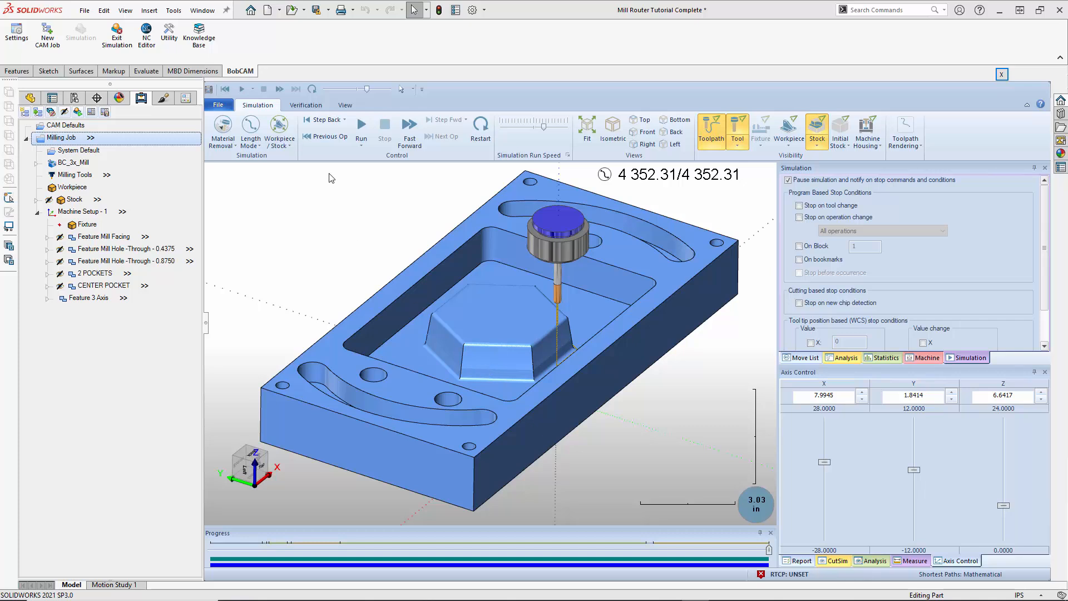
# Look over the gouge and excess verification tools and the cut-view refining options on the machined hexagonal boss
pyautogui.click(305, 105)
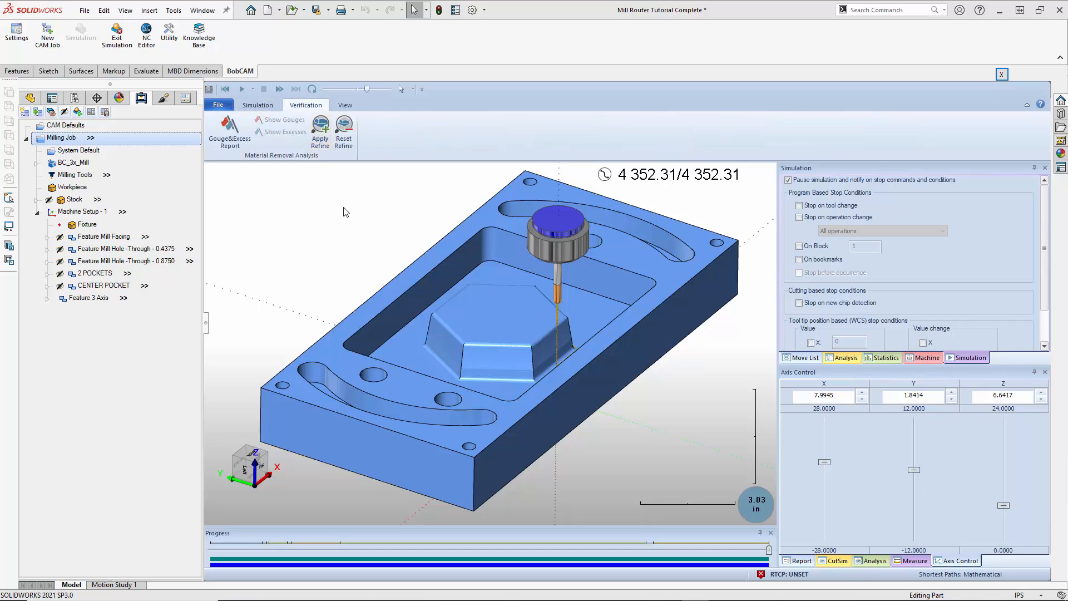
pyautogui.scroll(-1, 339, 194)
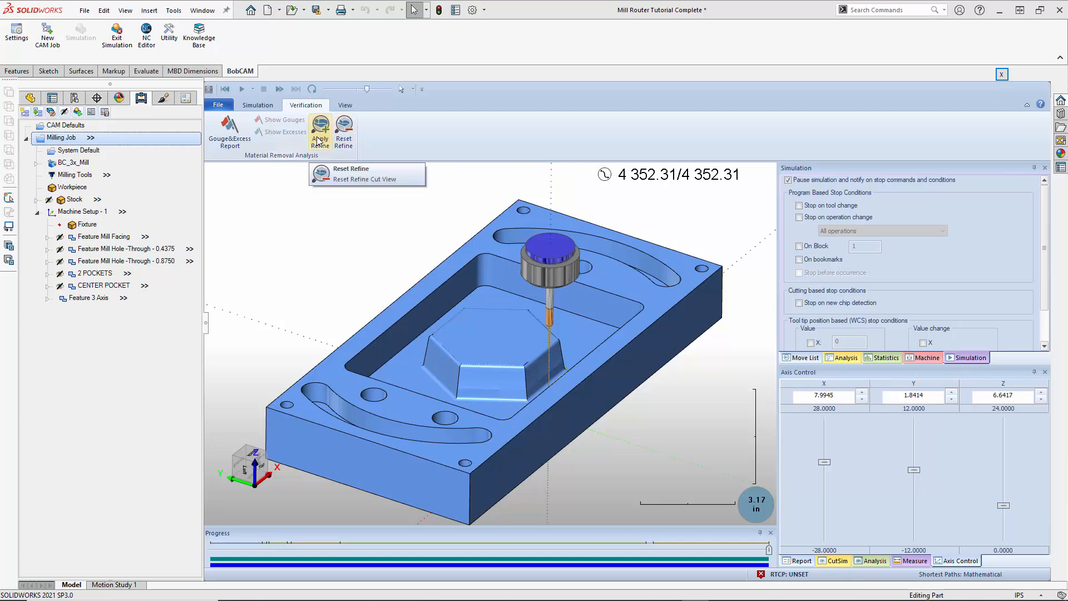
pyautogui.scroll(5, 445, 392)
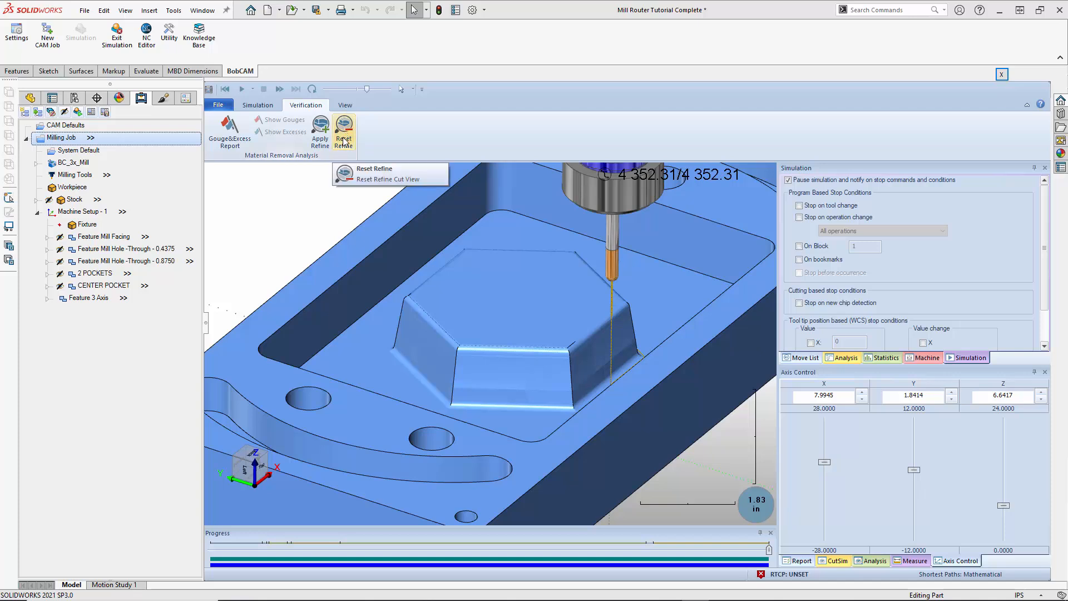
# Split the graphics area into 4 Views, run the simulation from the start and pause it during the drilling operations
pyautogui.click(345, 105)
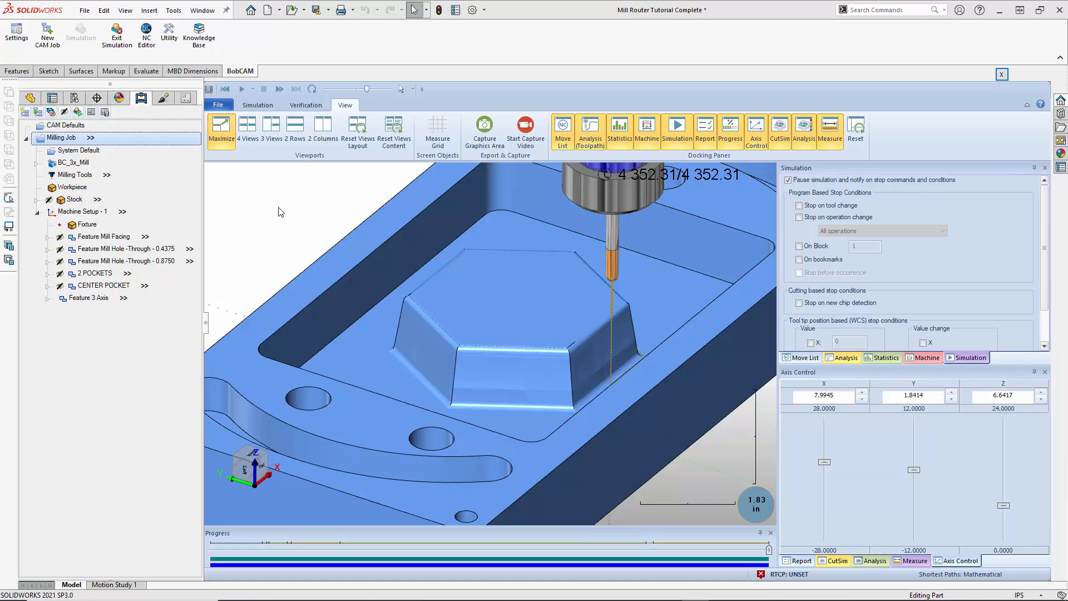
pyautogui.click(248, 128)
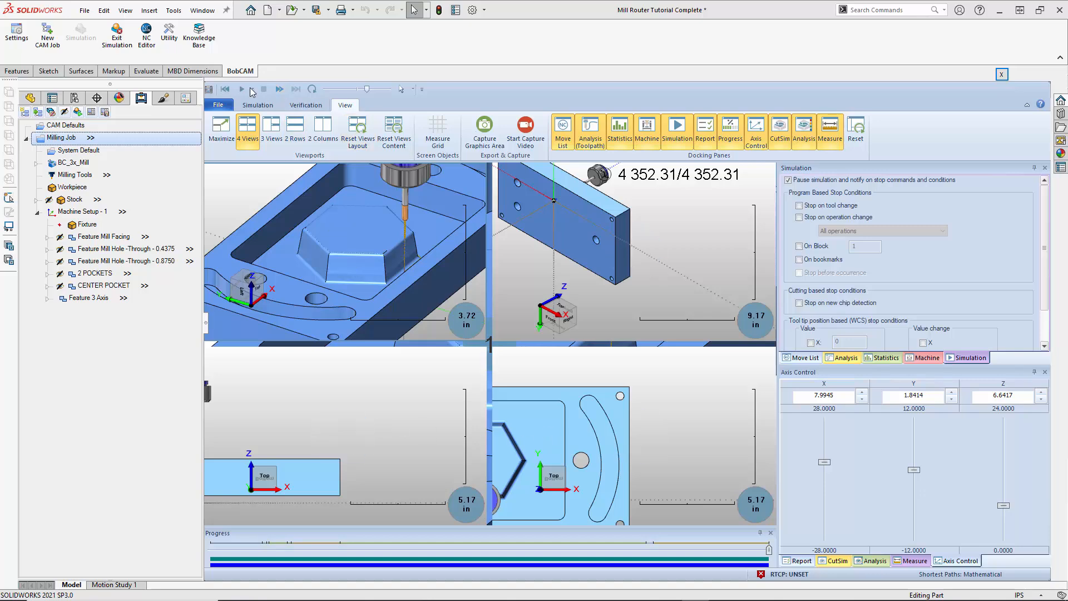
pyautogui.click(243, 90)
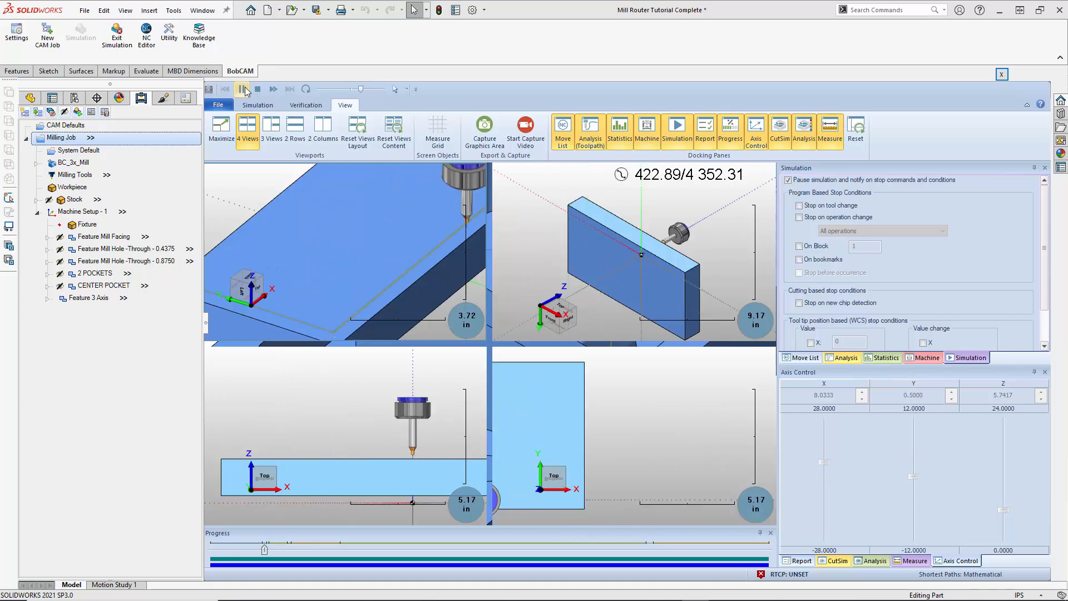
pyautogui.click(243, 90)
# Return the graphics area to a single maximized viewport and look at the graphics capture option
pyautogui.click(221, 128)
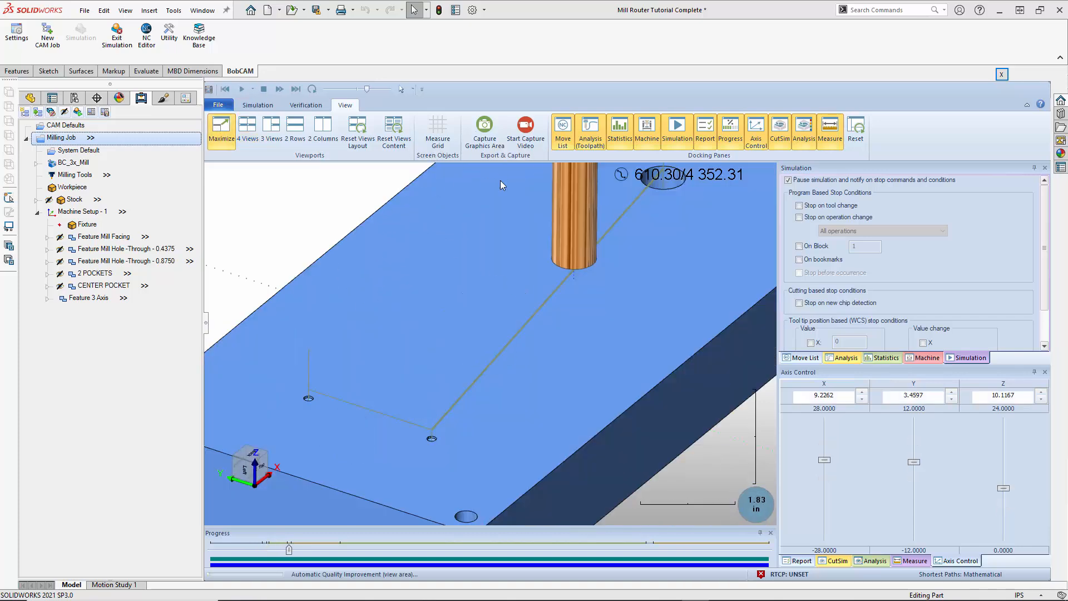
pyautogui.click(492, 133)
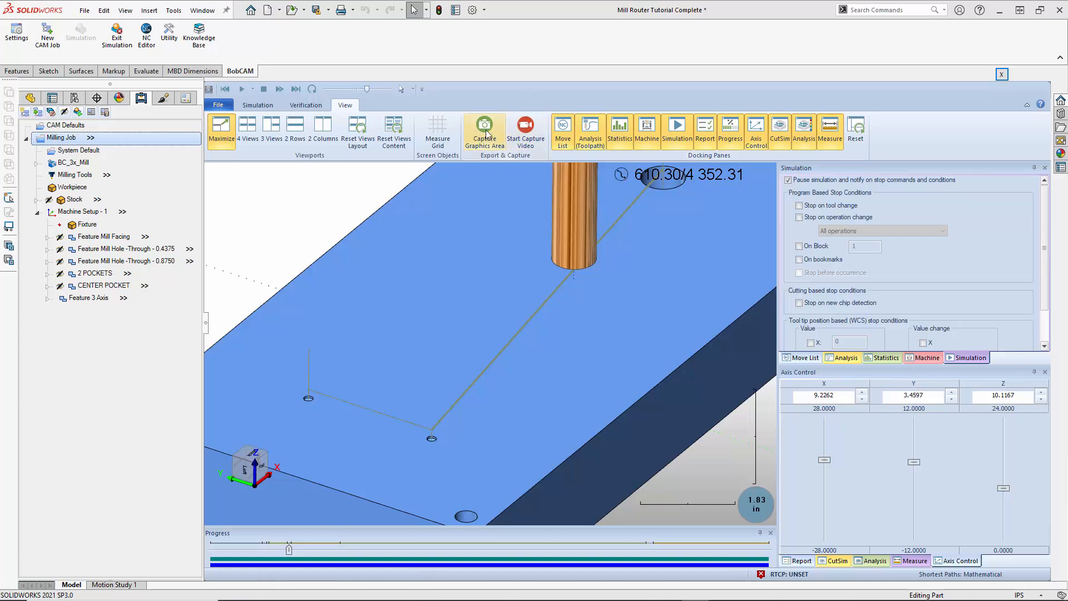
pyautogui.scroll(-8, 507, 276)
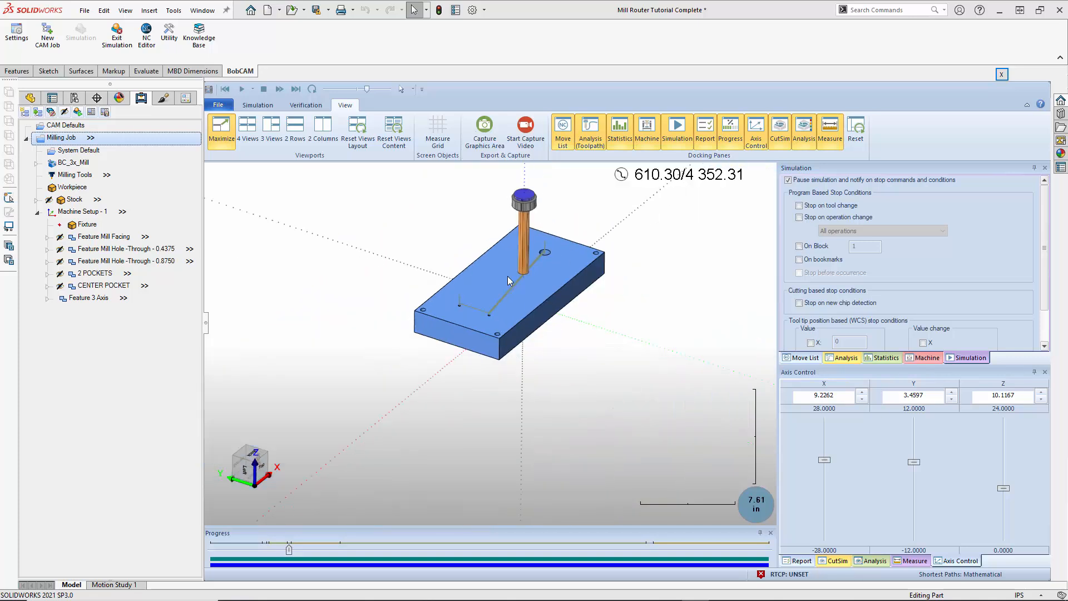
pyautogui.scroll(3, 507, 276)
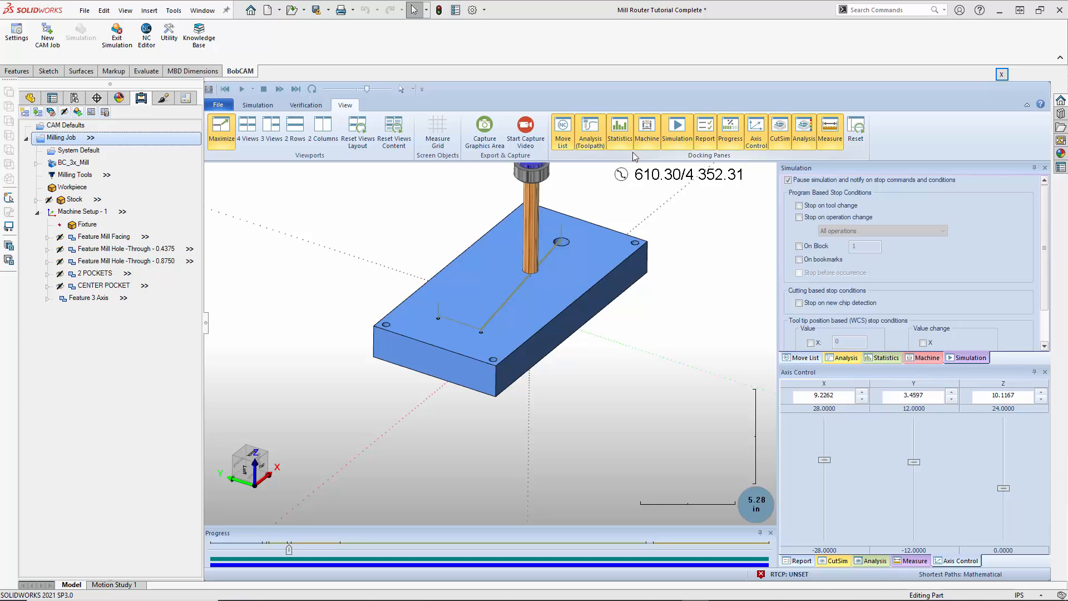
# Hide the Machine and Axis Control panes and float the Simulation pane over the graphics area
pyautogui.click(645, 135)
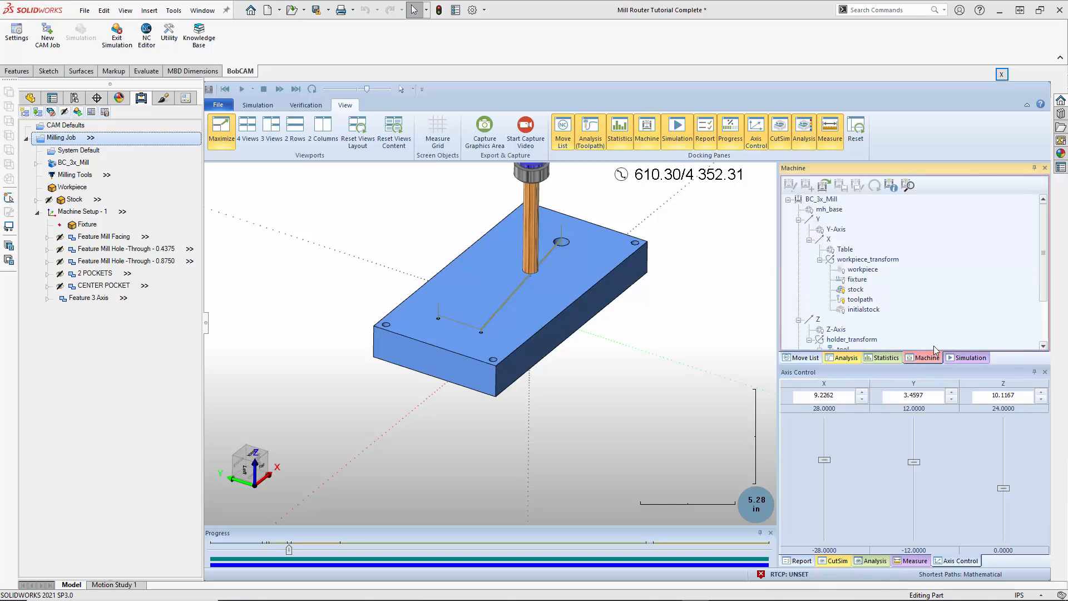
pyautogui.click(645, 133)
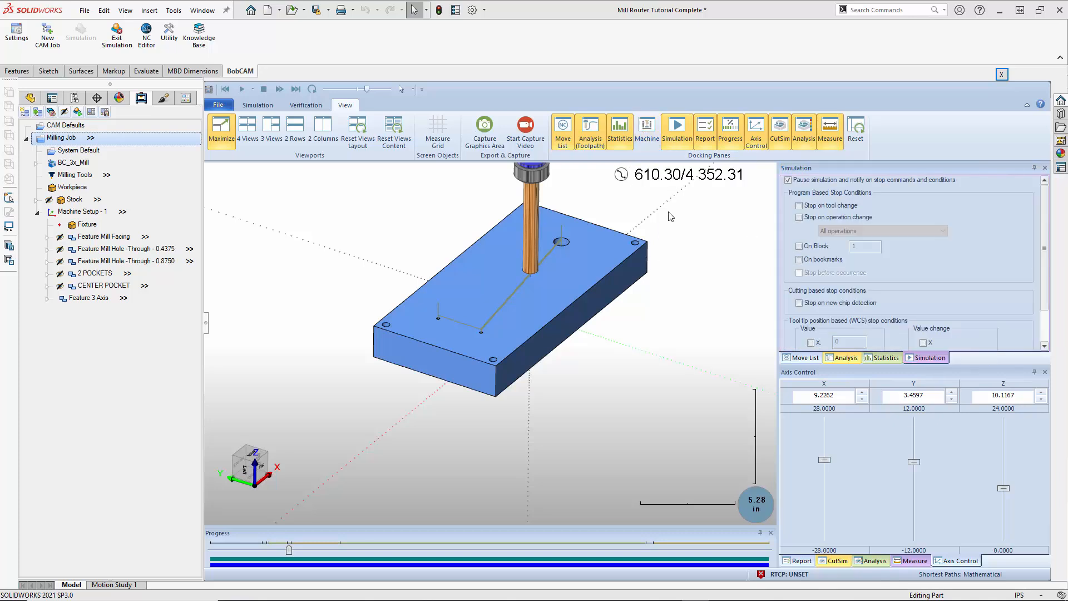
pyautogui.click(756, 136)
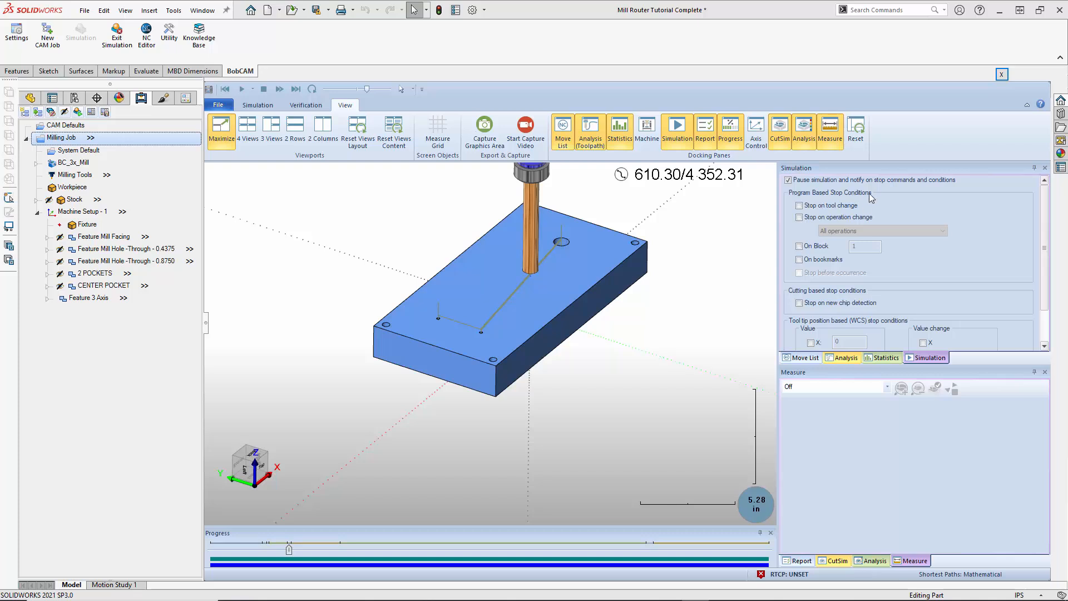
pyautogui.moveTo(881, 169); pyautogui.dragTo(690, 212)
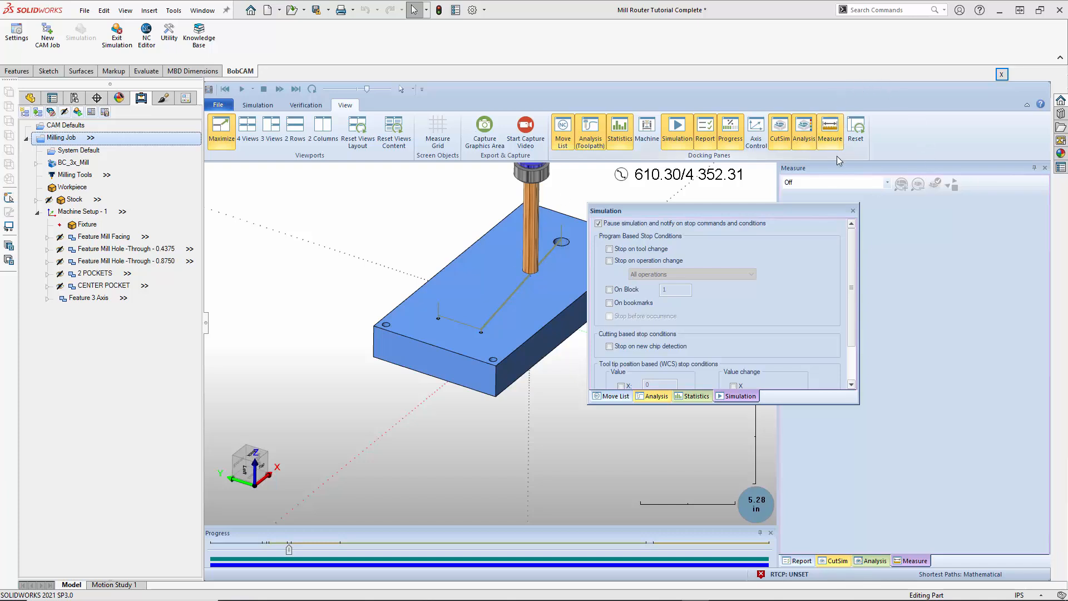
# Reset the docking panes to their default layout and show the viewport and pane display options again
pyautogui.click(860, 134)
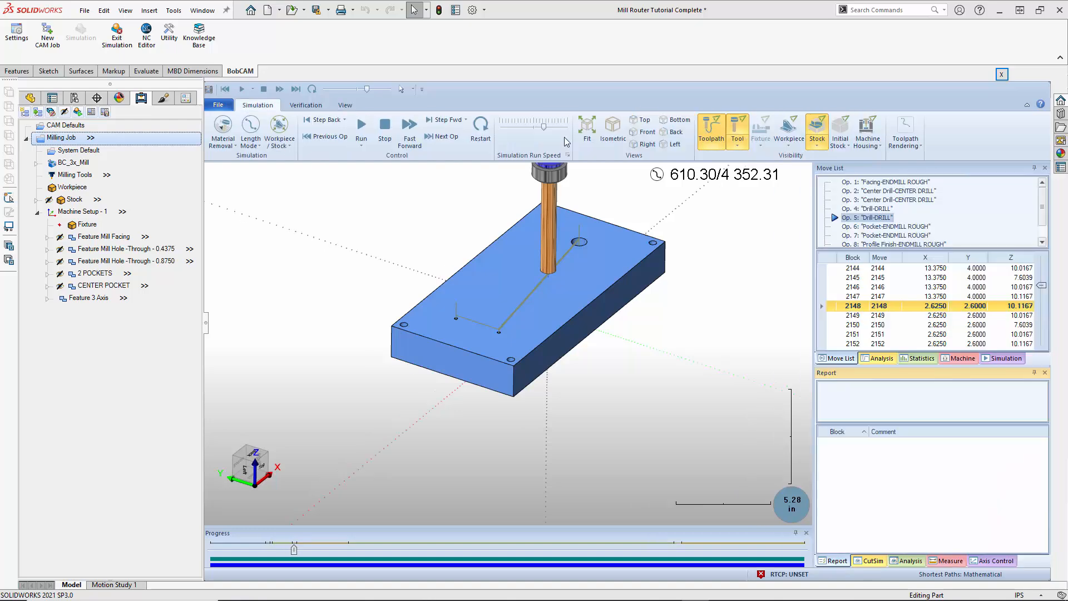
pyautogui.click(336, 107)
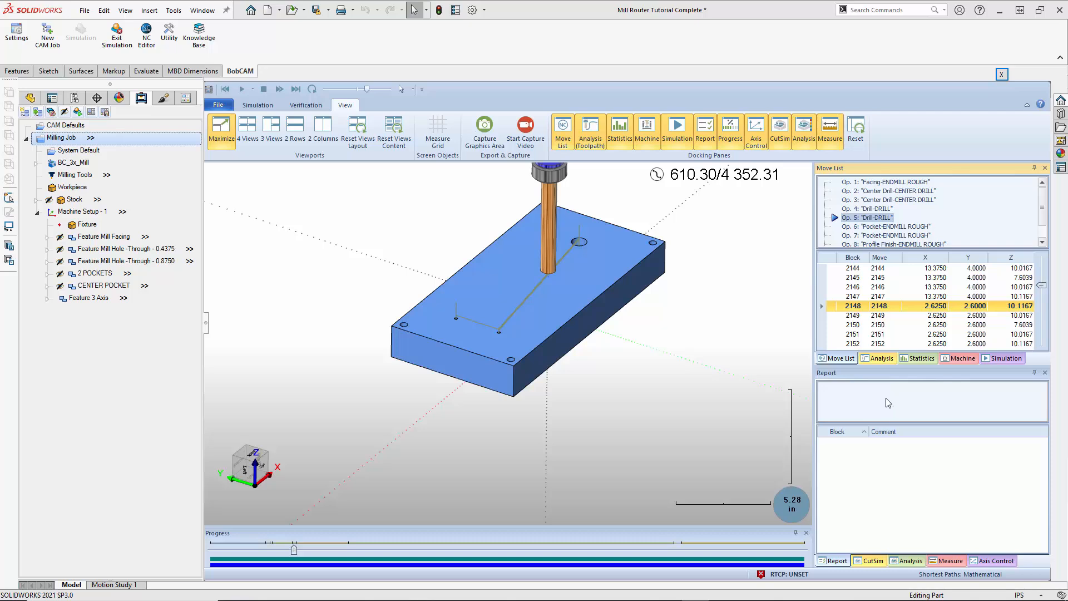
# Exit the simulation of the Milling Job
pyautogui.scroll(-2, 590, 314)
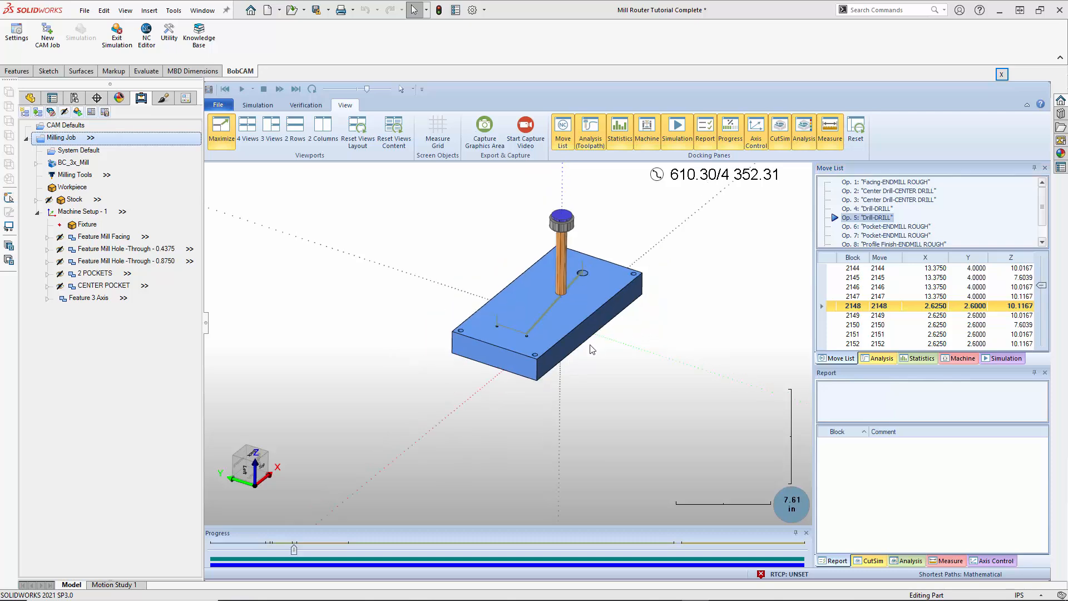
pyautogui.scroll(2, 603, 264)
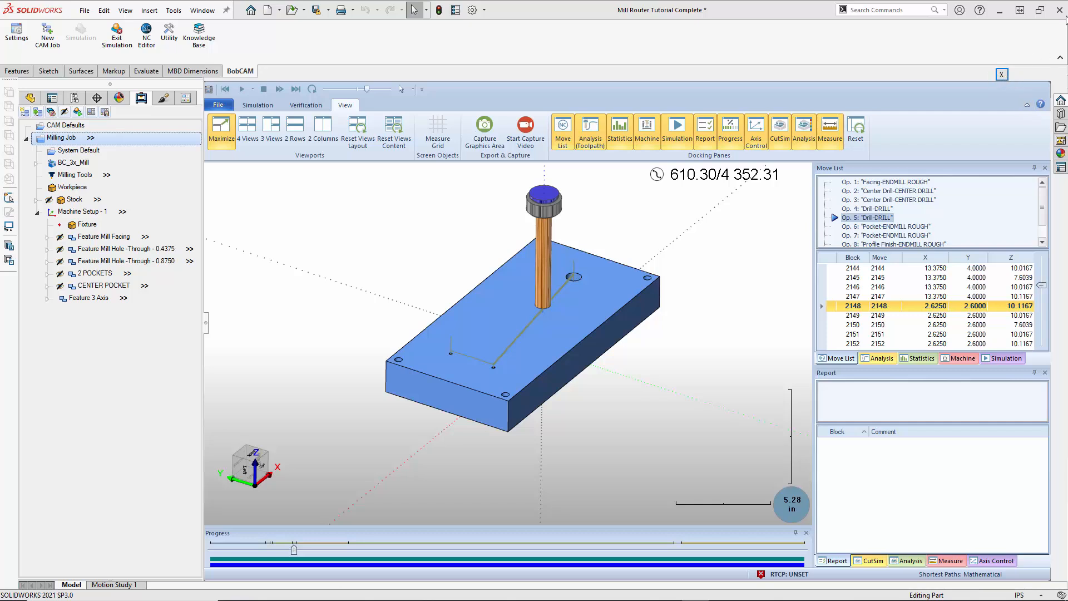
pyautogui.click(1001, 74)
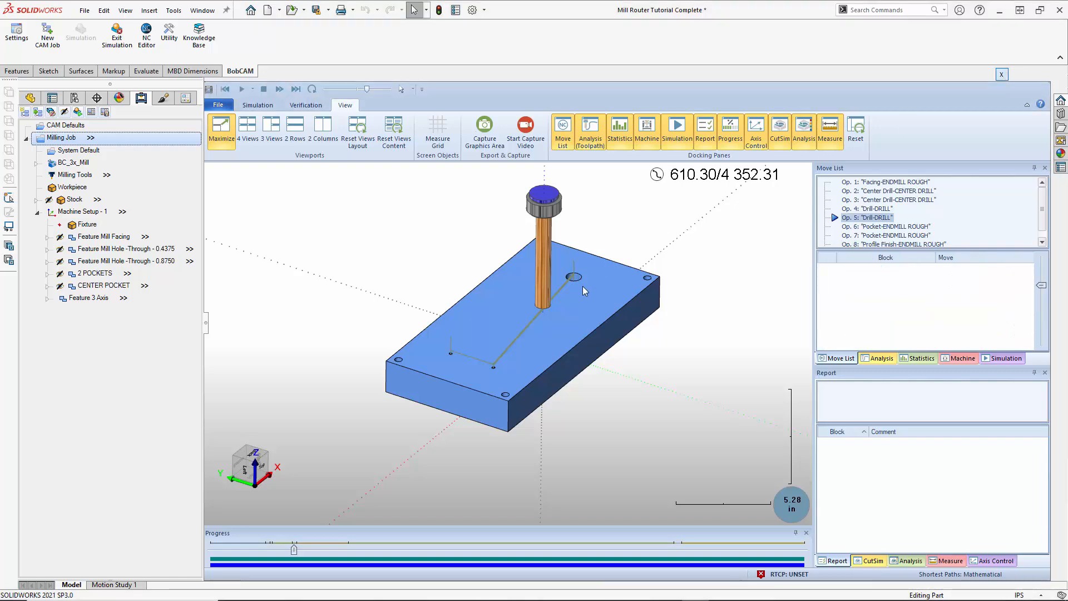